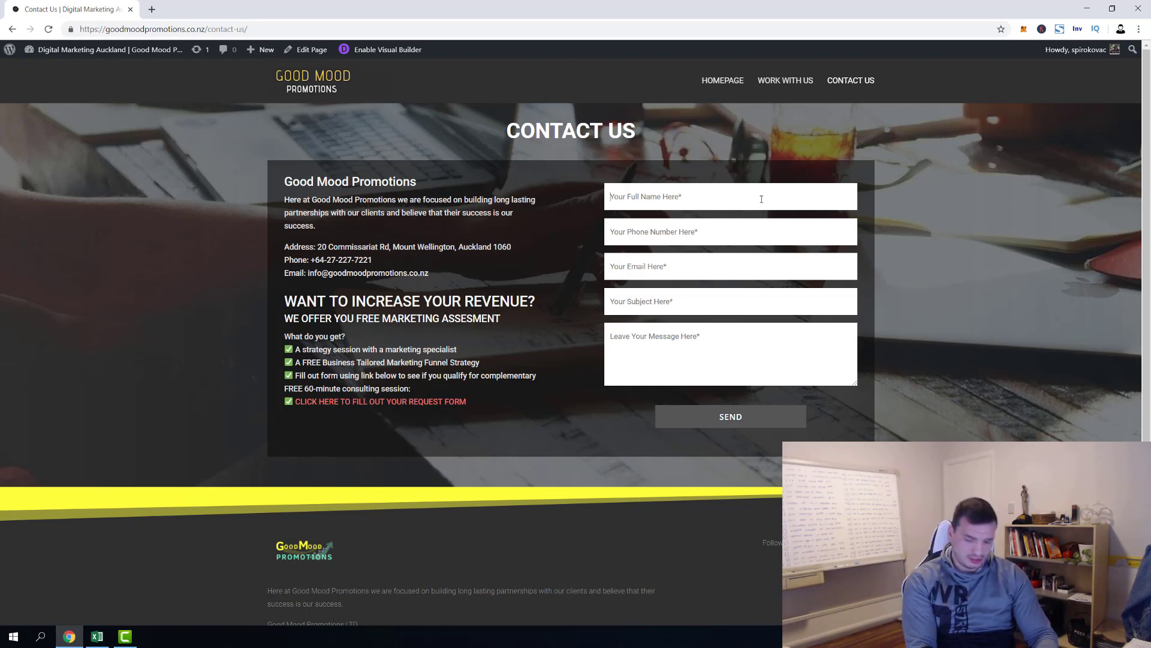
Fill the contact form with a name, phone, e-mail, subject 'test 1' and message 'Random message!', then submit
type("Spiro")
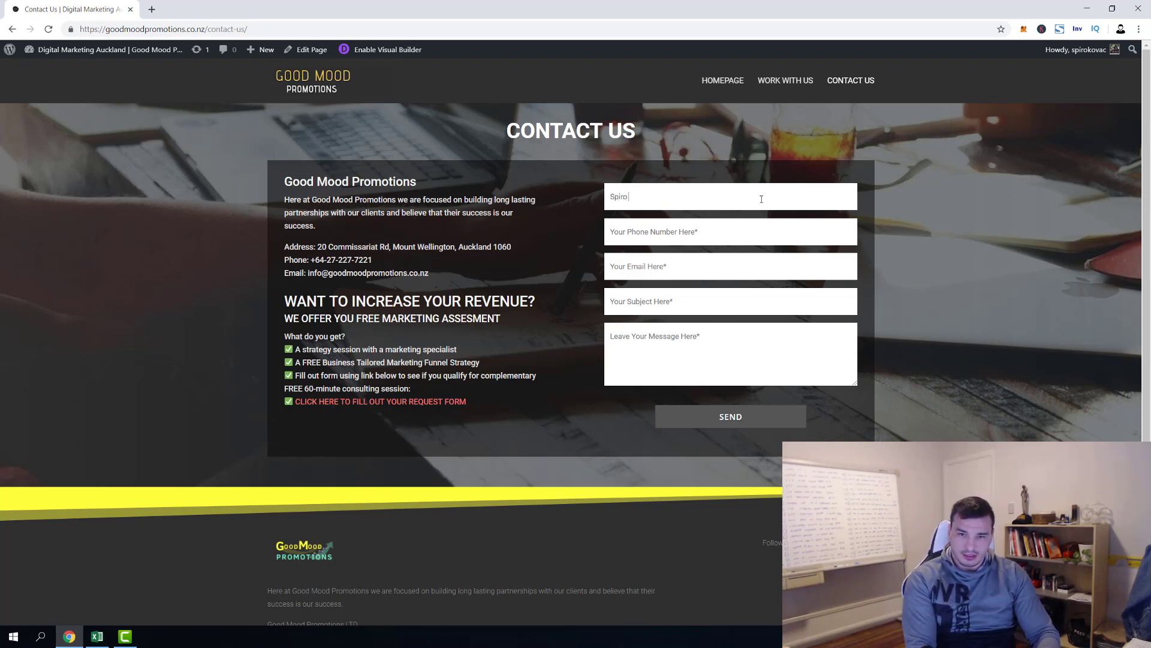
type(" Kova0")
key("BackSpace")
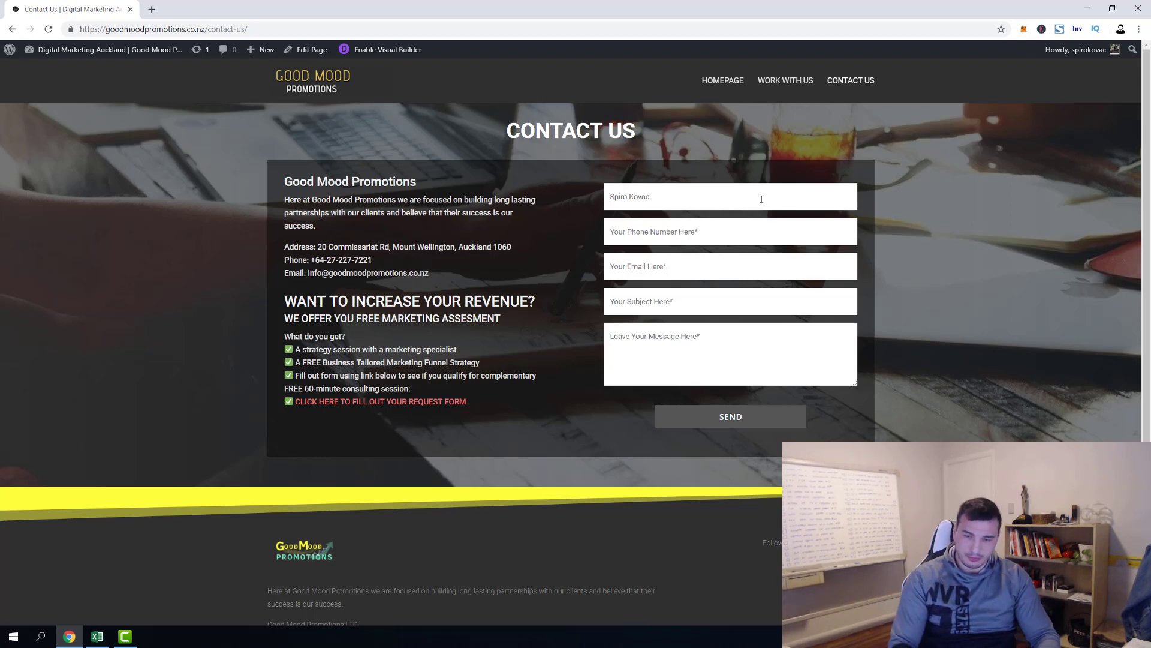
type("0245454")
key("Tab")
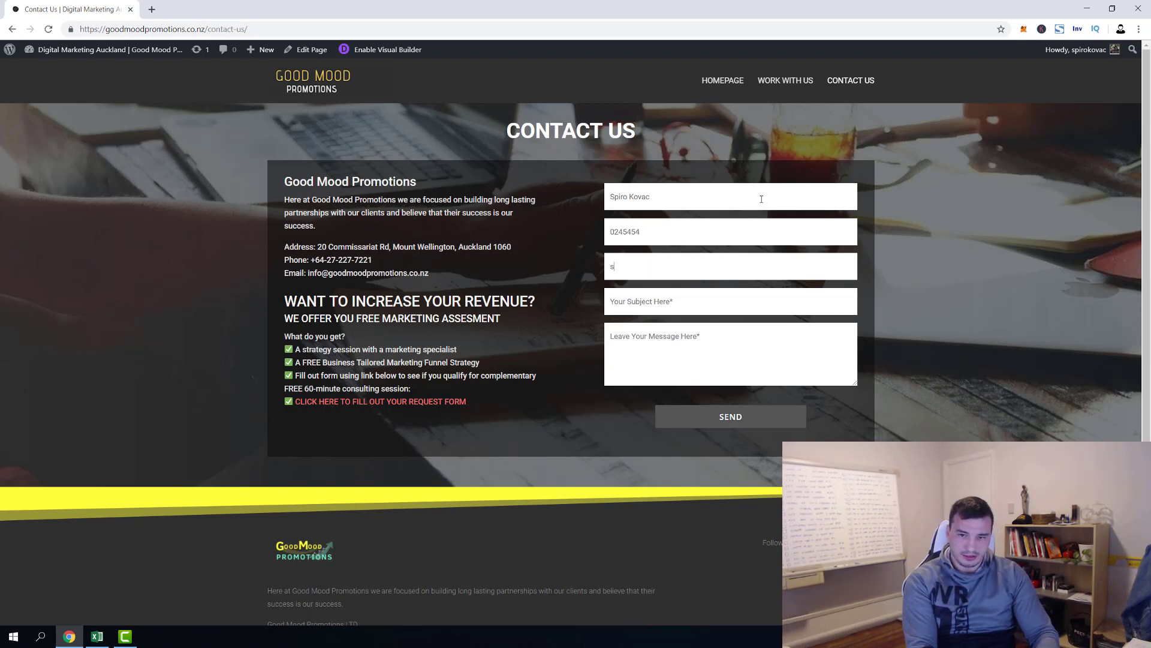
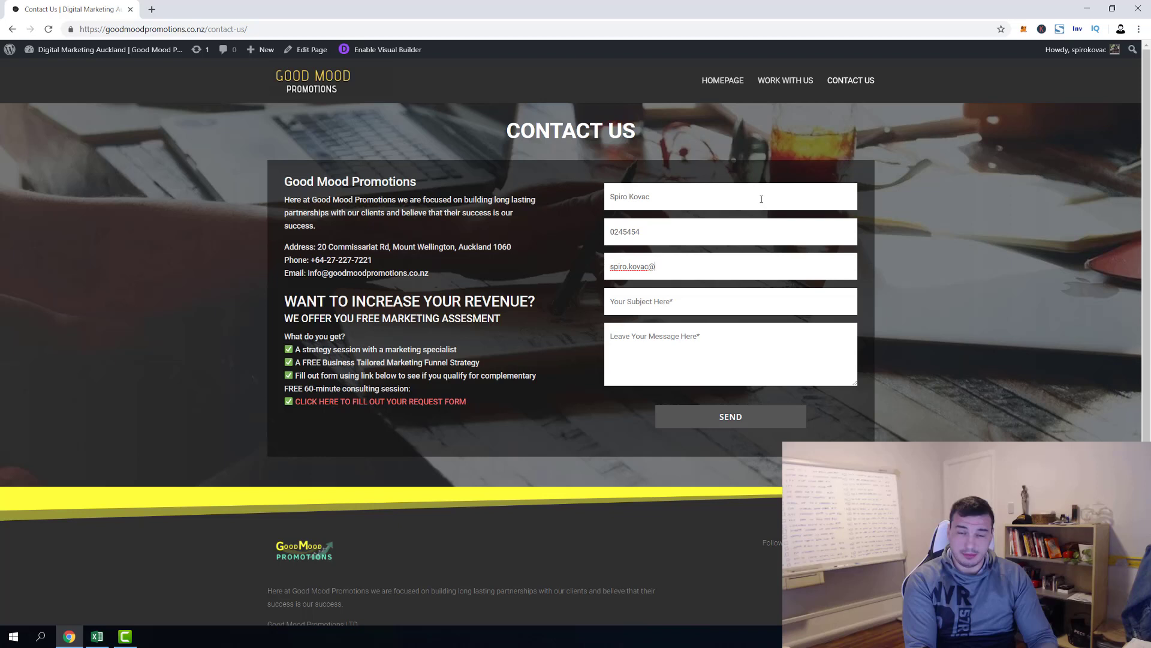
key("Tab")
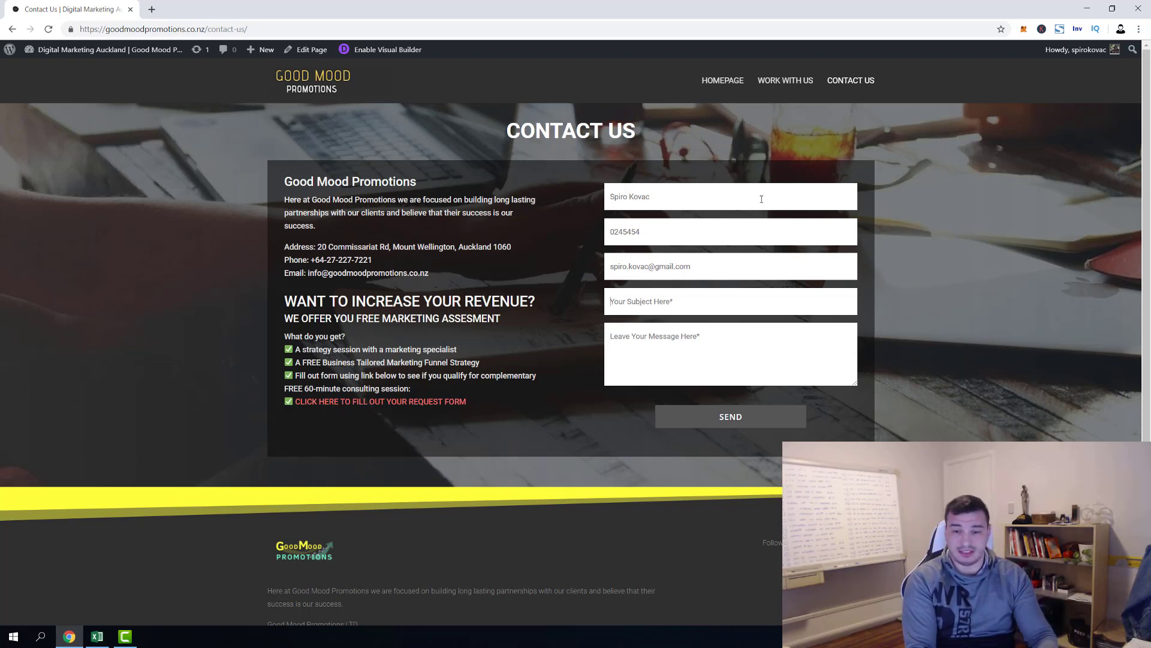
type("test 1")
key("Tab")
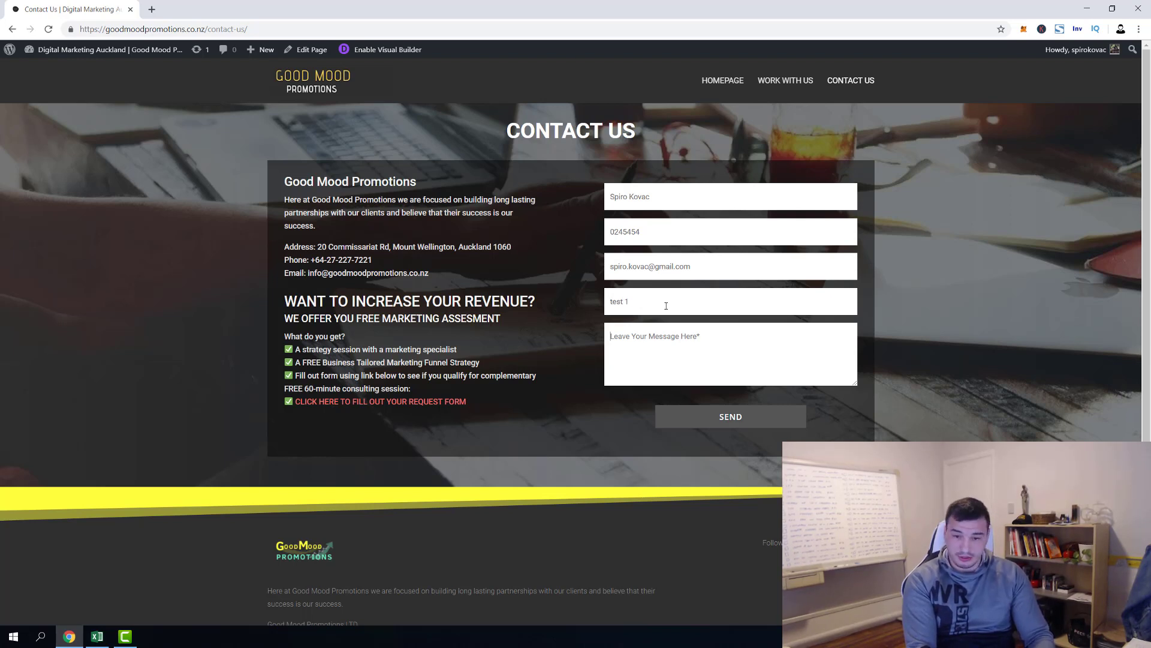
type("Random message")
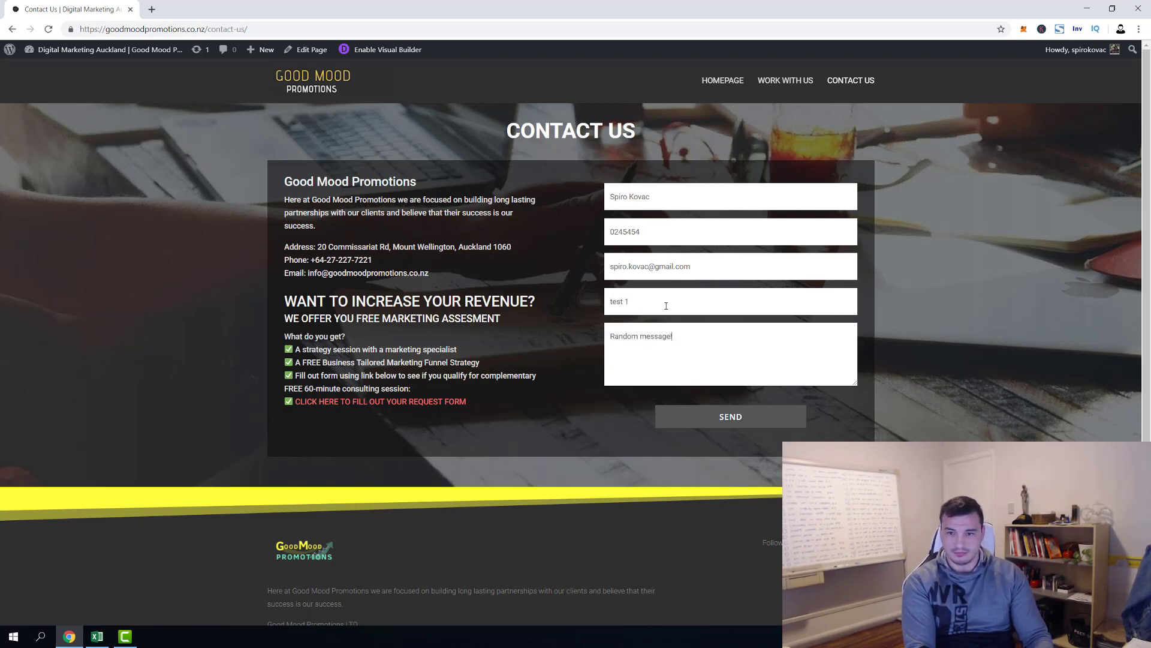
type("!")
left_click(720, 415)
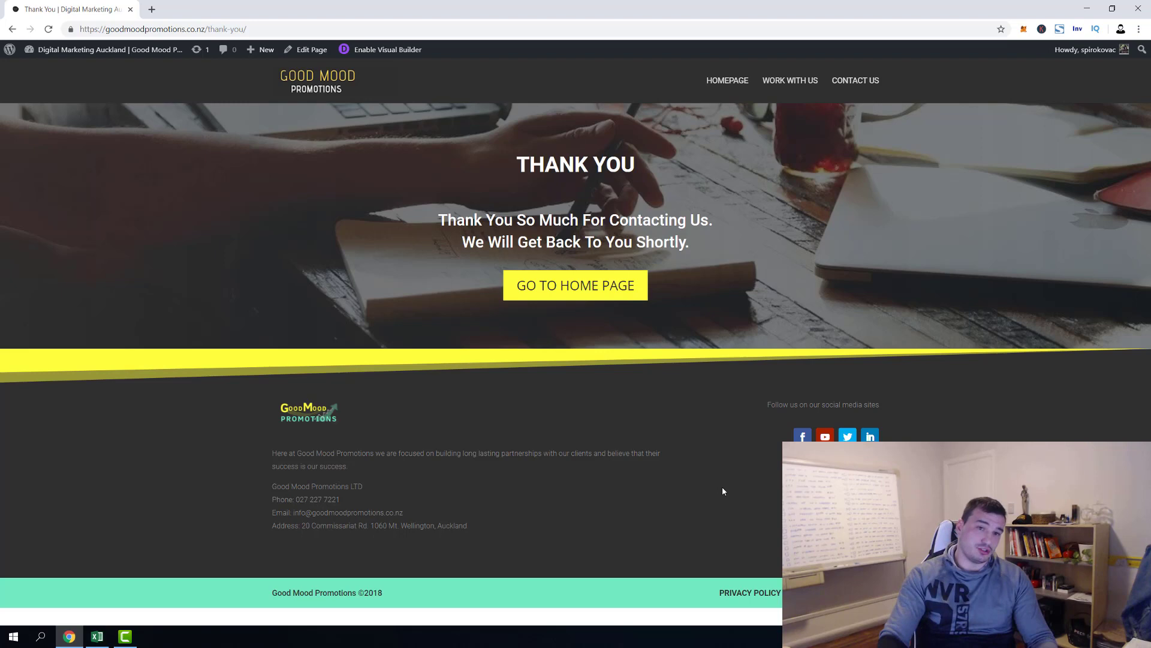
Return to the contact page and open Yahoo Mail in a new tab
left_click(12, 29)
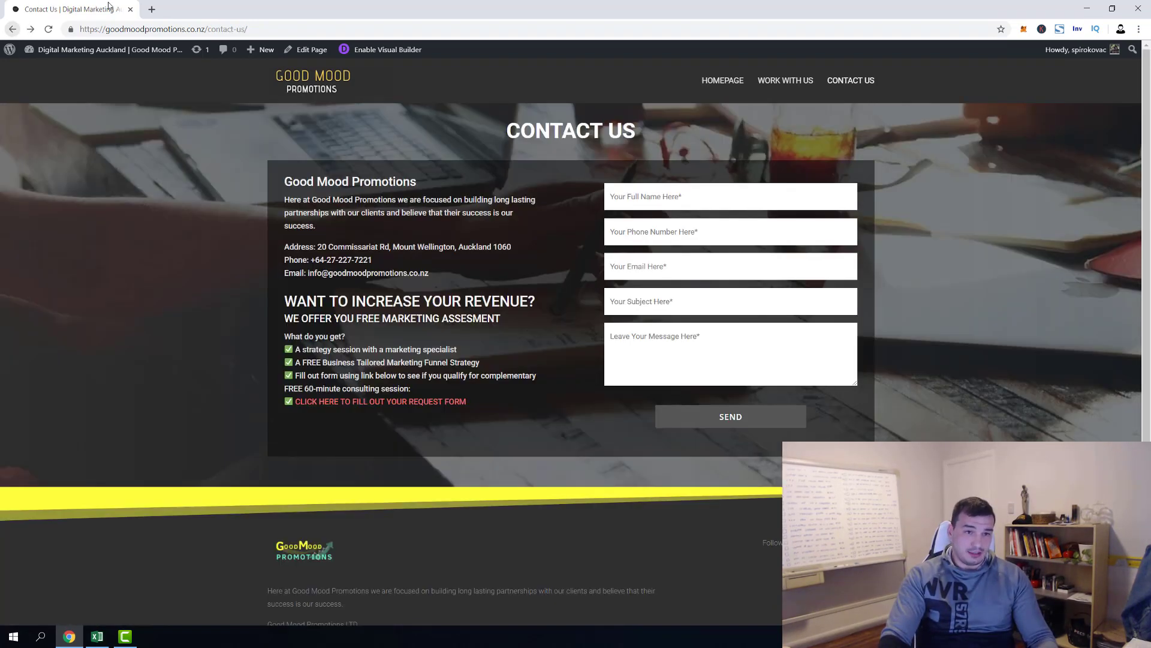
mouse_move(142, 55)
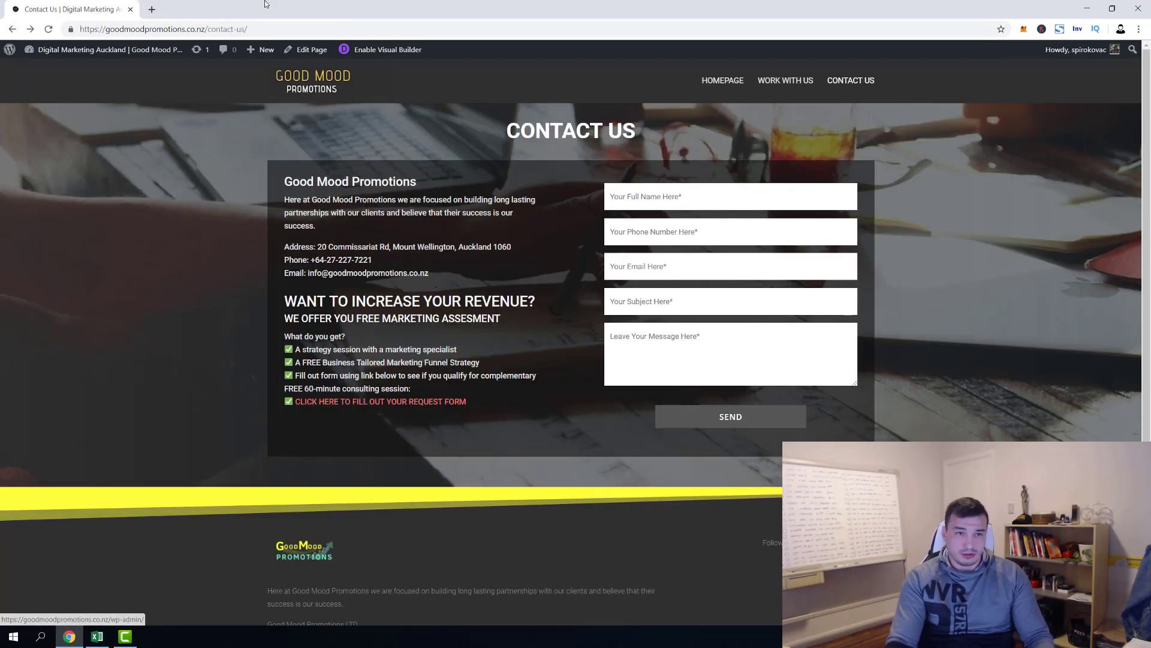
left_click(152, 9)
type("m")
key("Return")
Load gmail.com in another tab and open the Good Mood Promotions thank-you email
left_click(283, 9)
type("gm")
key("Return")
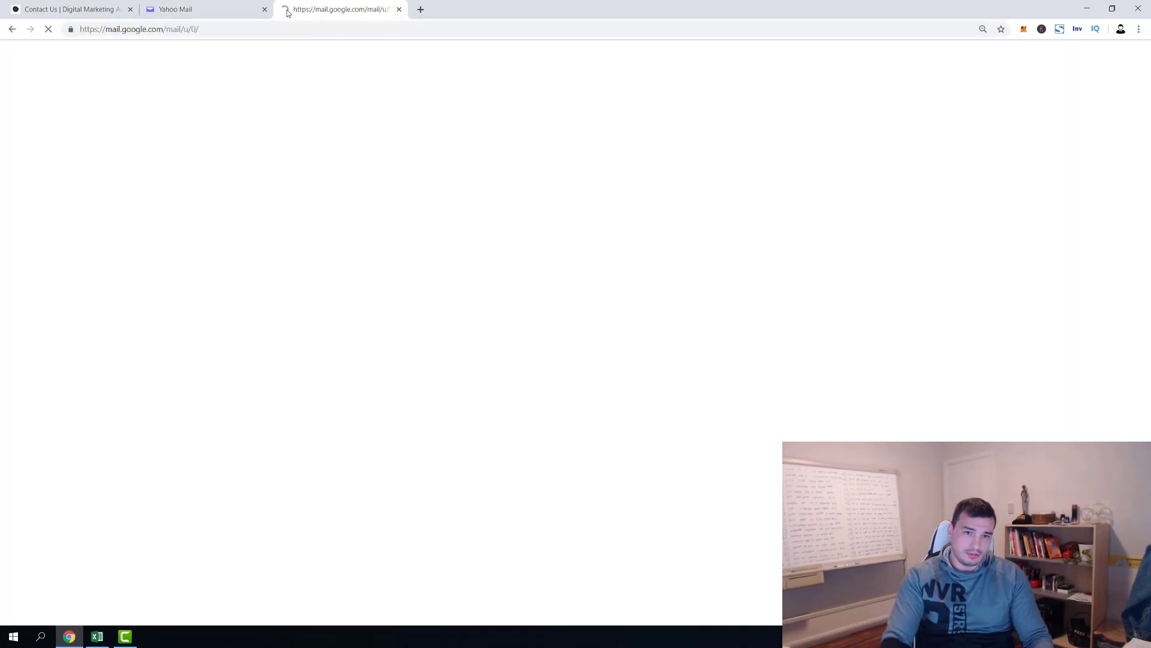
left_click(359, 133)
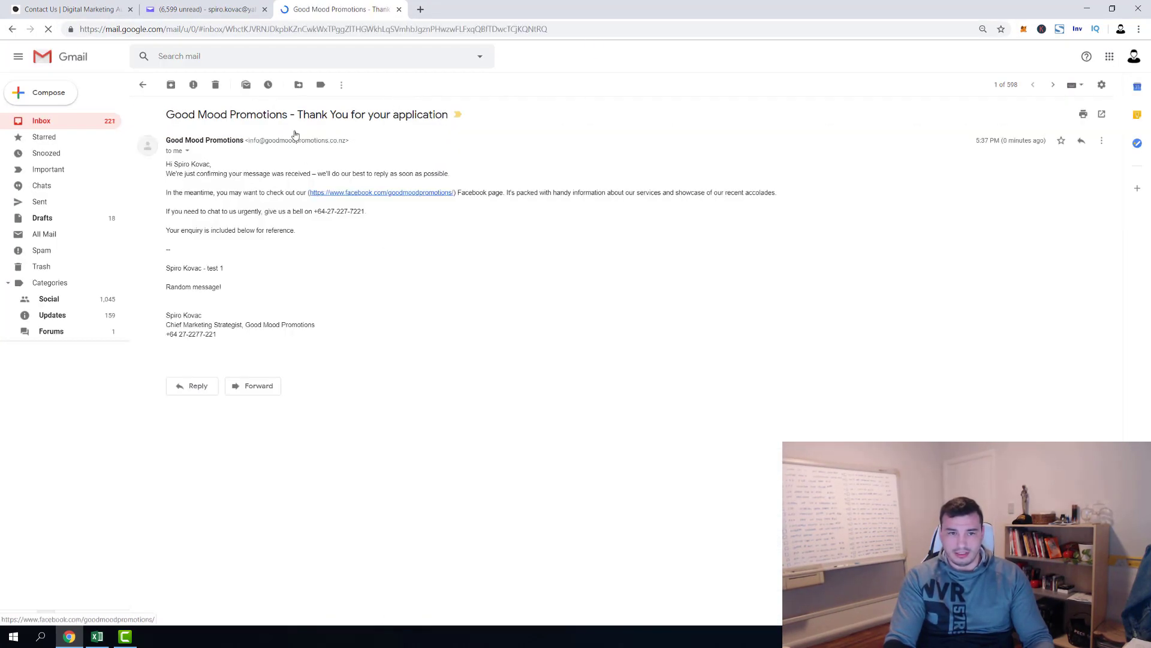
left_click(207, 9)
Read the 'New Good Mood Promotions Contact Request' email in Yahoo Mail, then go back to Contact Us
left_click(387, 180)
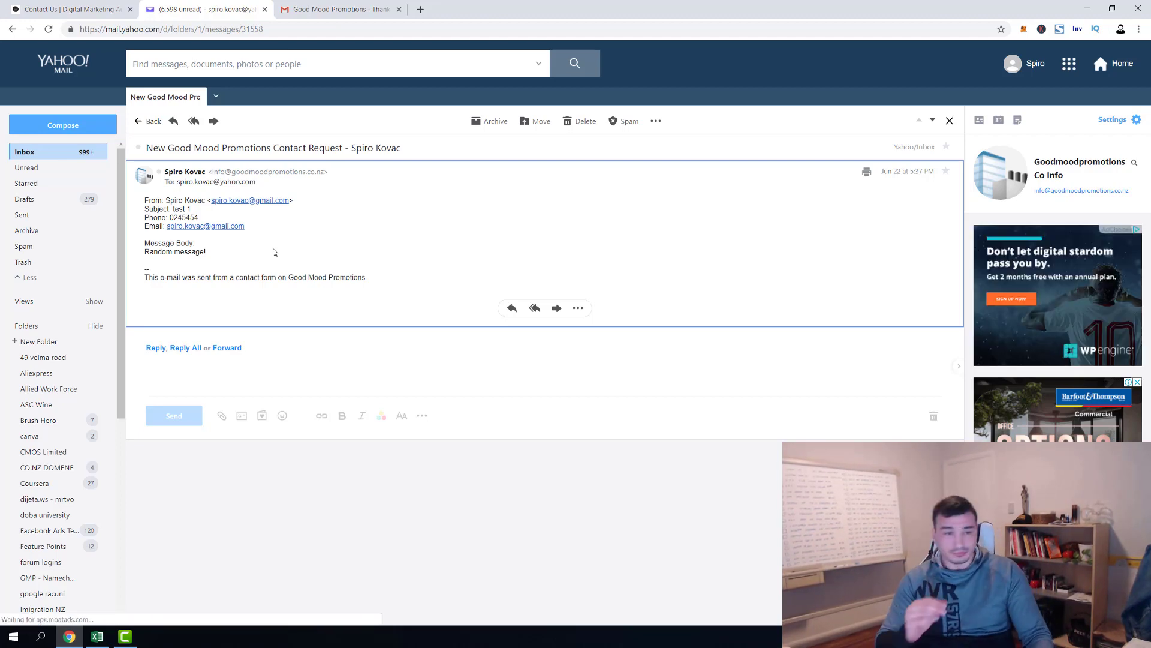
left_click(93, 12)
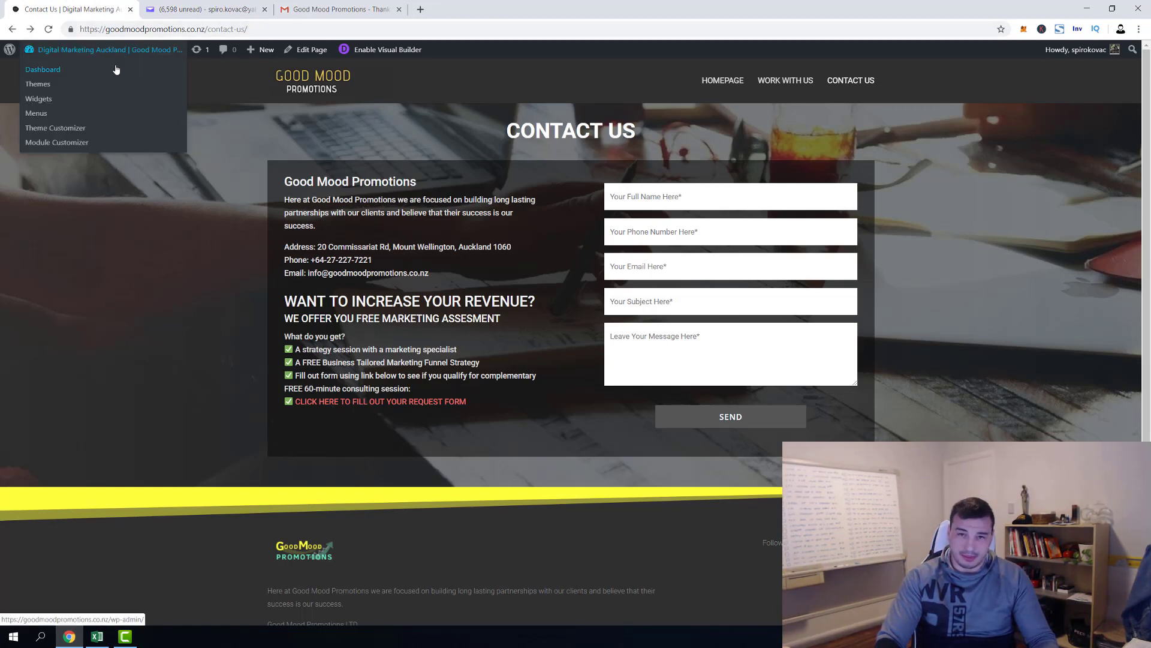
Go to the admin Installed Plugins list showing Contact Form 7, CF7 to Zapier, Flamingo and HookPress
left_click(116, 70)
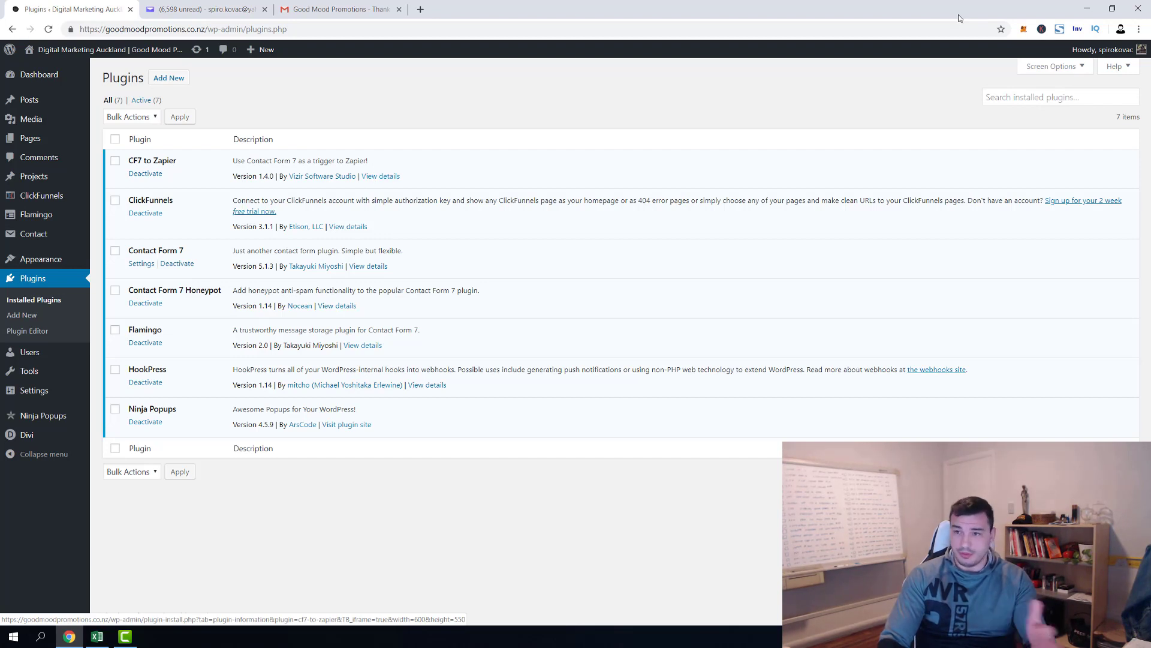
left_click(1000, 97)
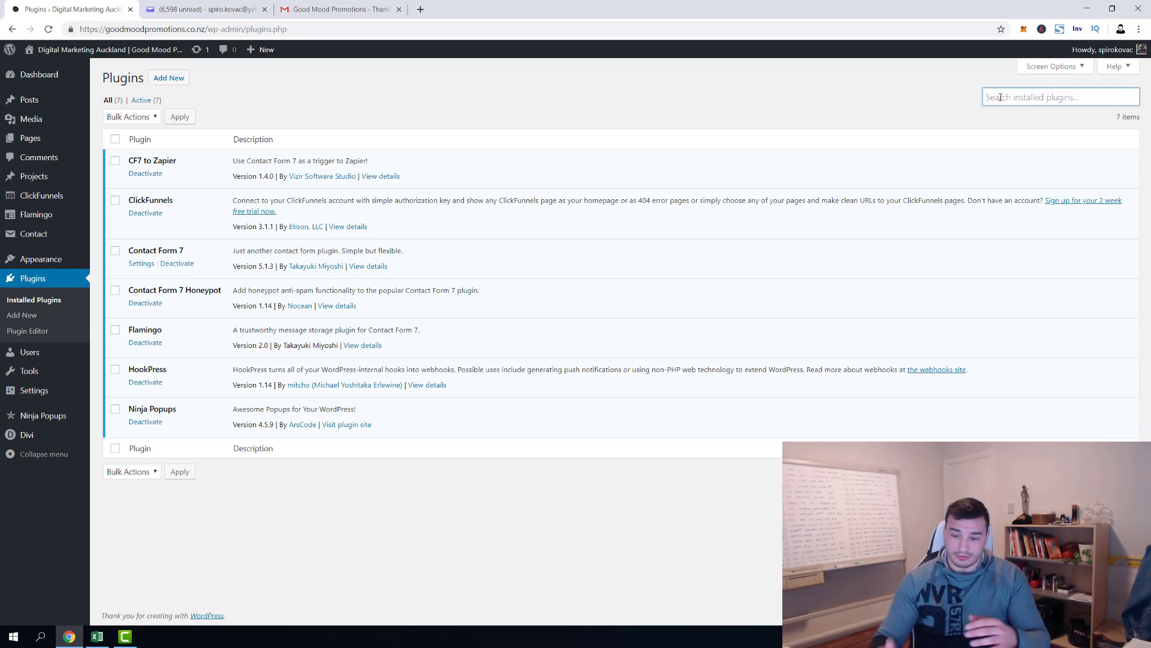
left_click(243, 259)
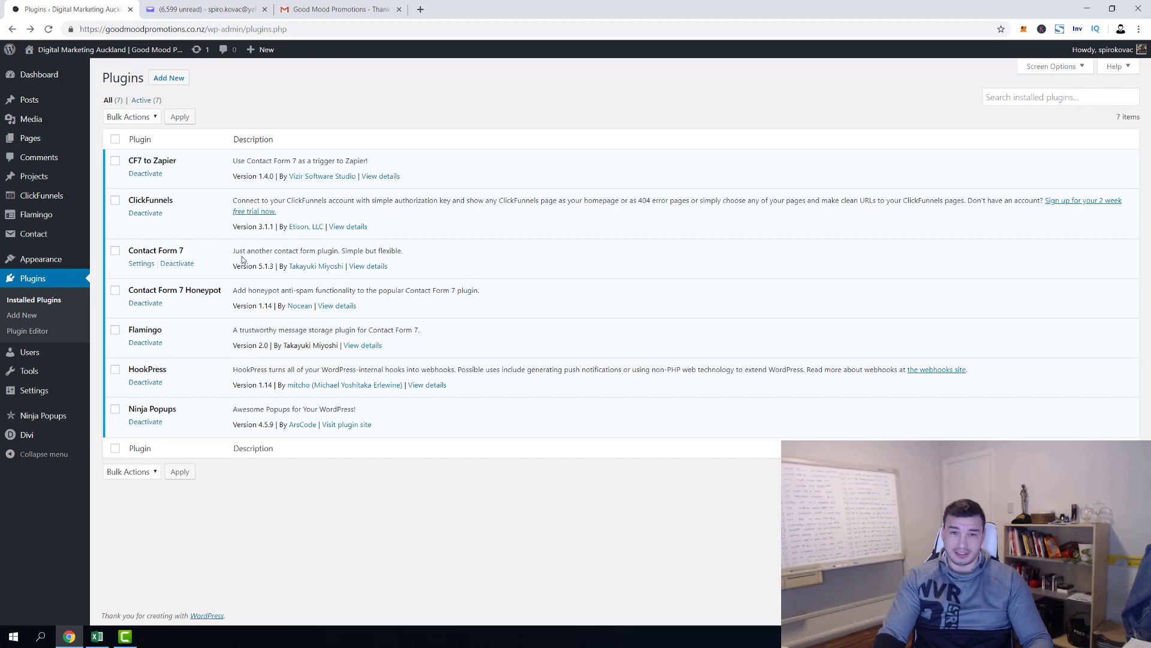
Search new plugins for 'smtp', then install and activate WP Mail SMTP by WPForms
left_click(163, 79)
left_click(1020, 110)
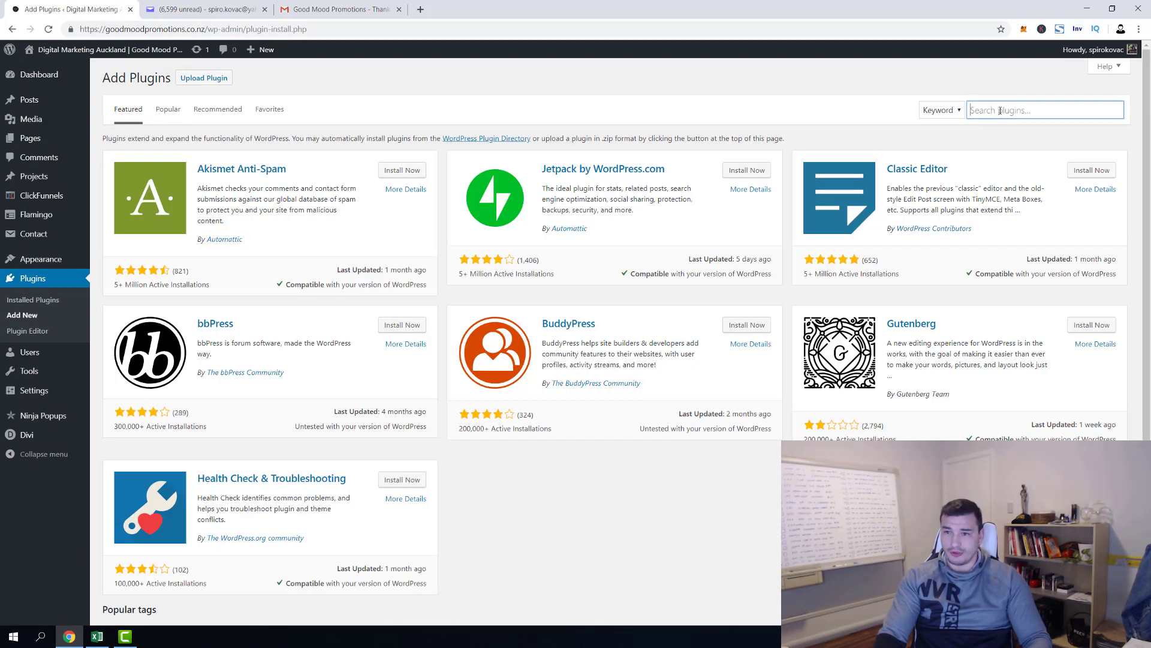
type("smtp")
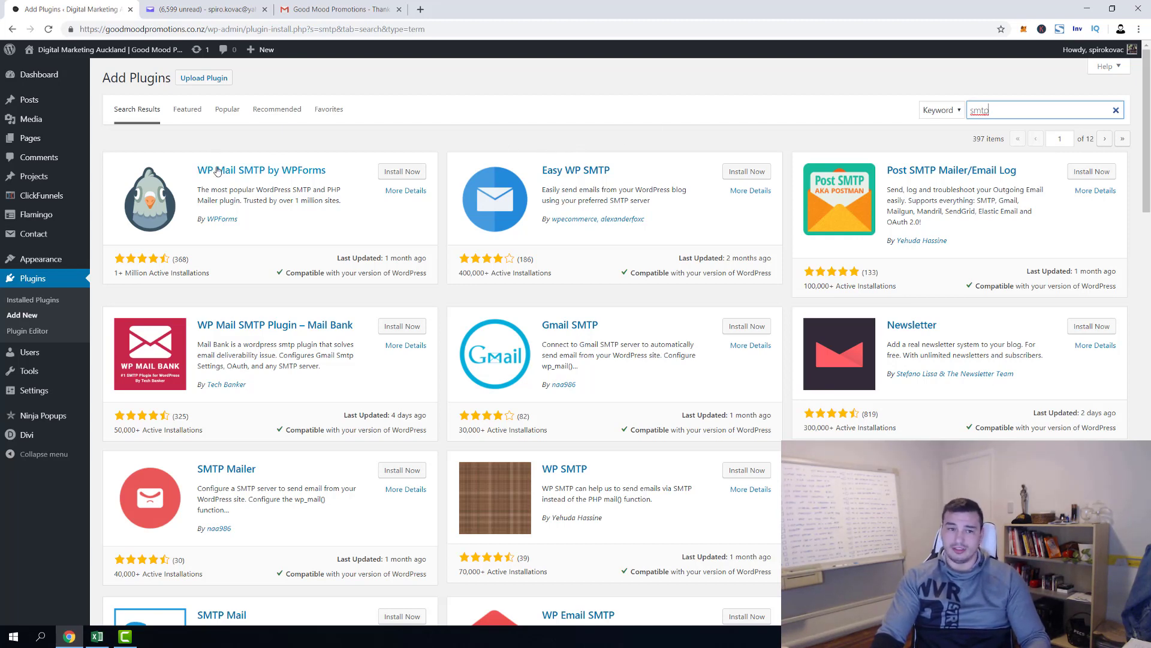
left_click(418, 171)
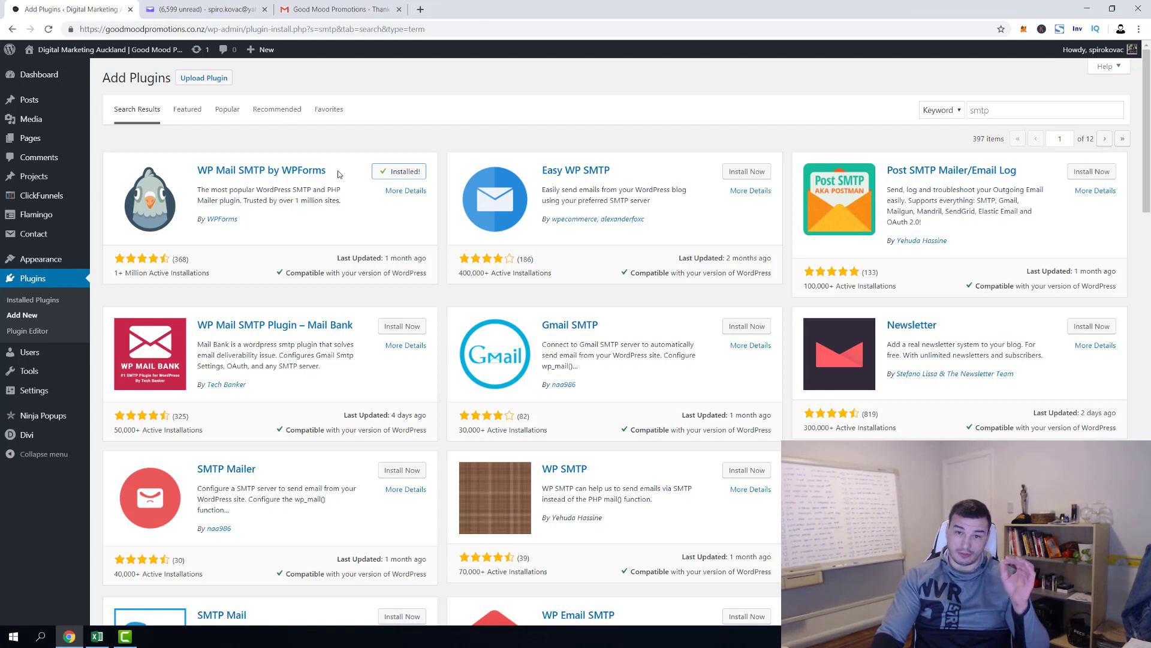
left_click(400, 174)
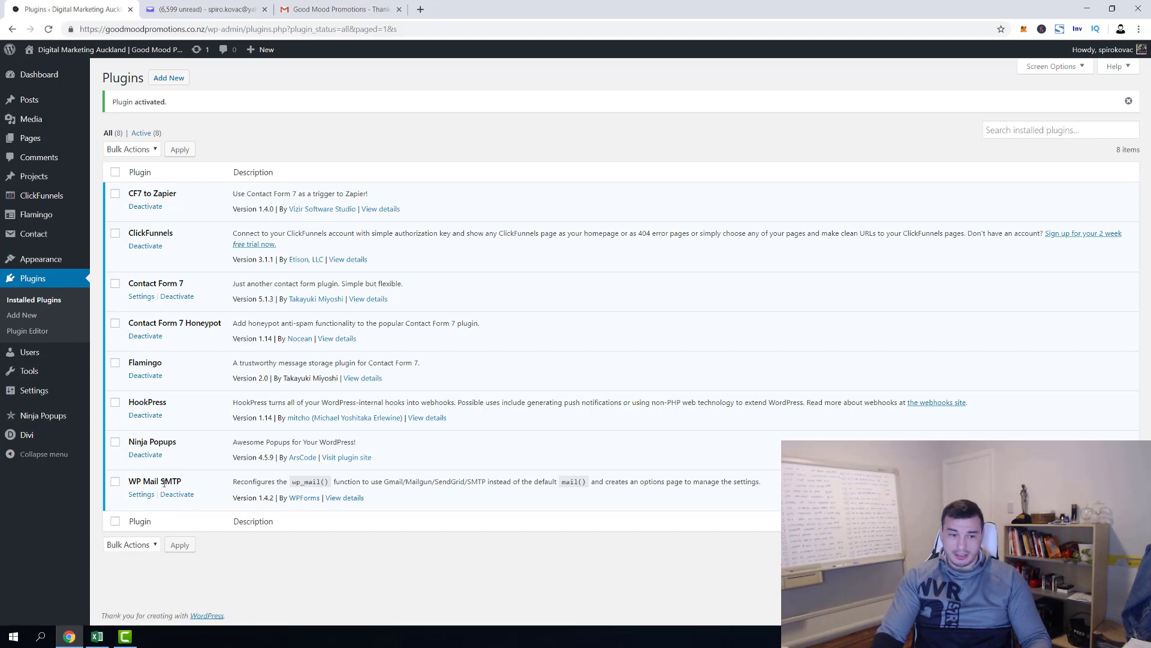
Choose SendGrid as the mailer in WP Mail SMTP settings and open a blank browser tab
left_click(143, 494)
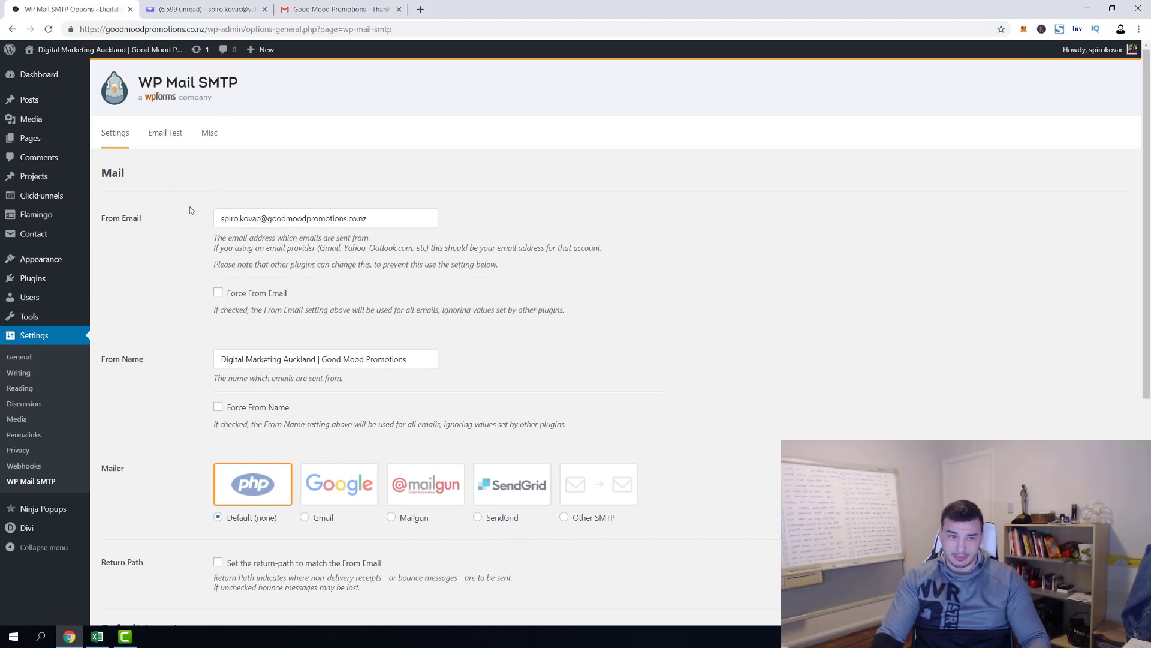
scroll(190, 210, "down", 3)
scroll(191, 210, "up", 2)
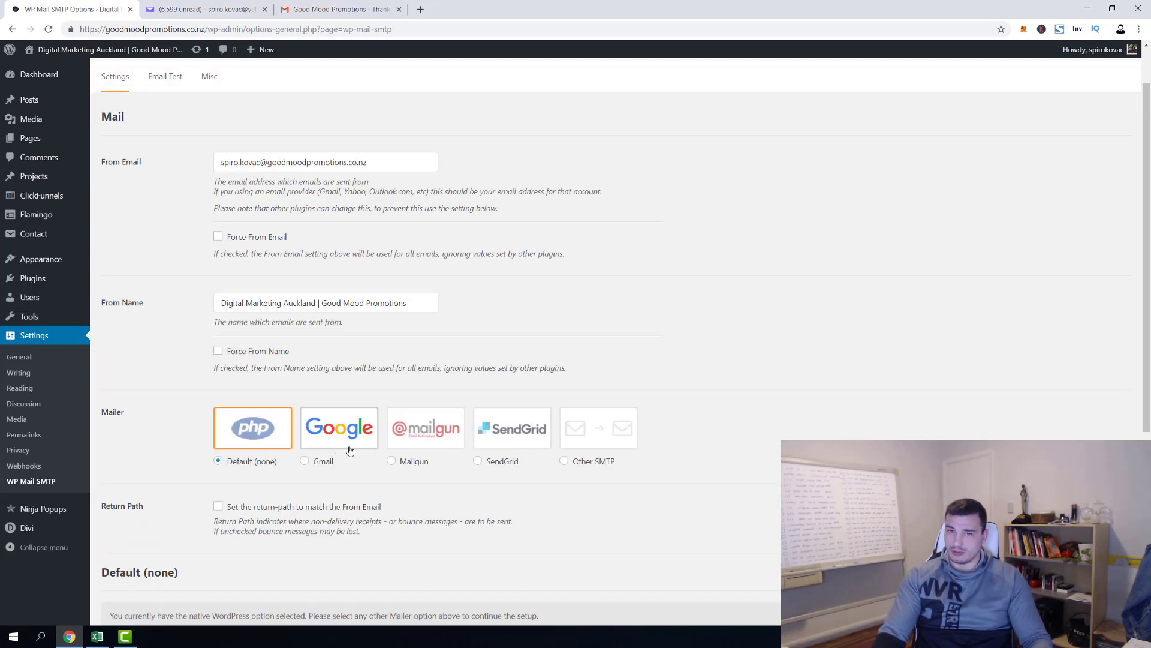
left_click(499, 437)
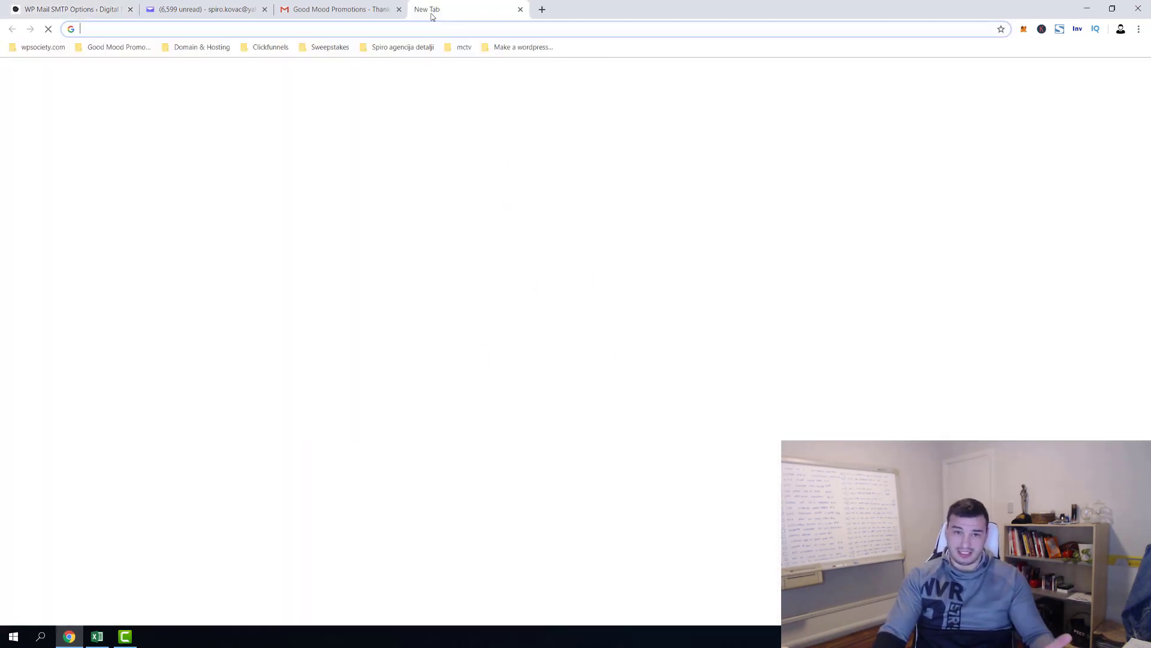
left_click(420, 9)
Enter 'sendgrid' in the new tab to load the SendGrid homepage
left_click(54, 8)
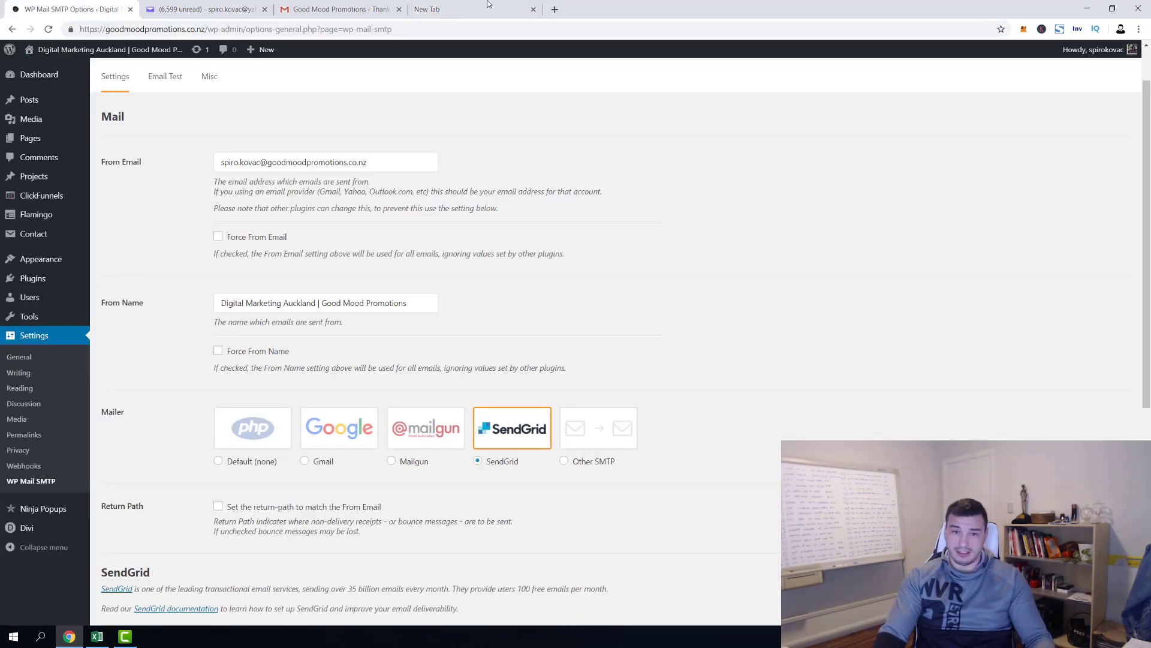
left_click(489, 8)
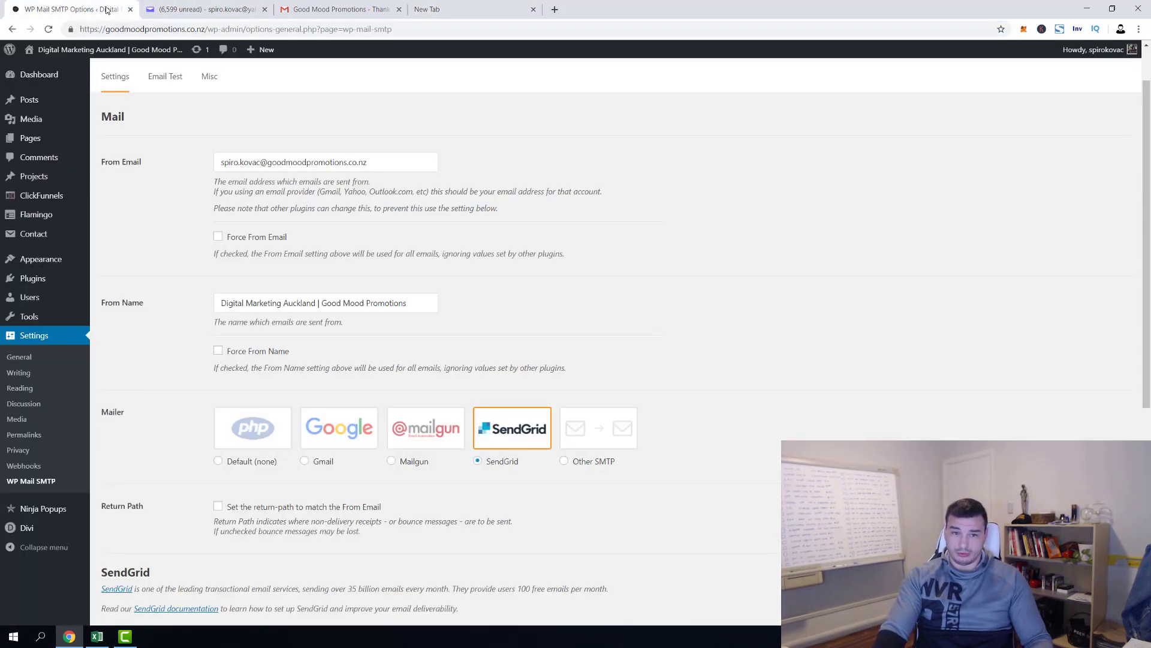
left_click(66, 9)
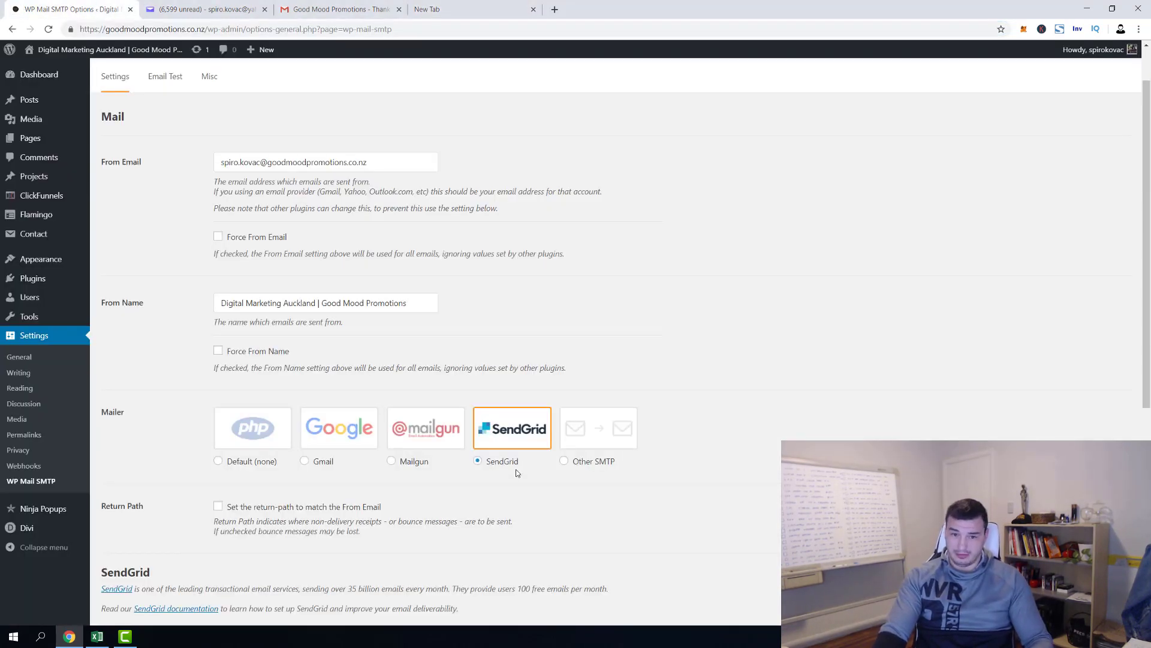
left_click(471, 9)
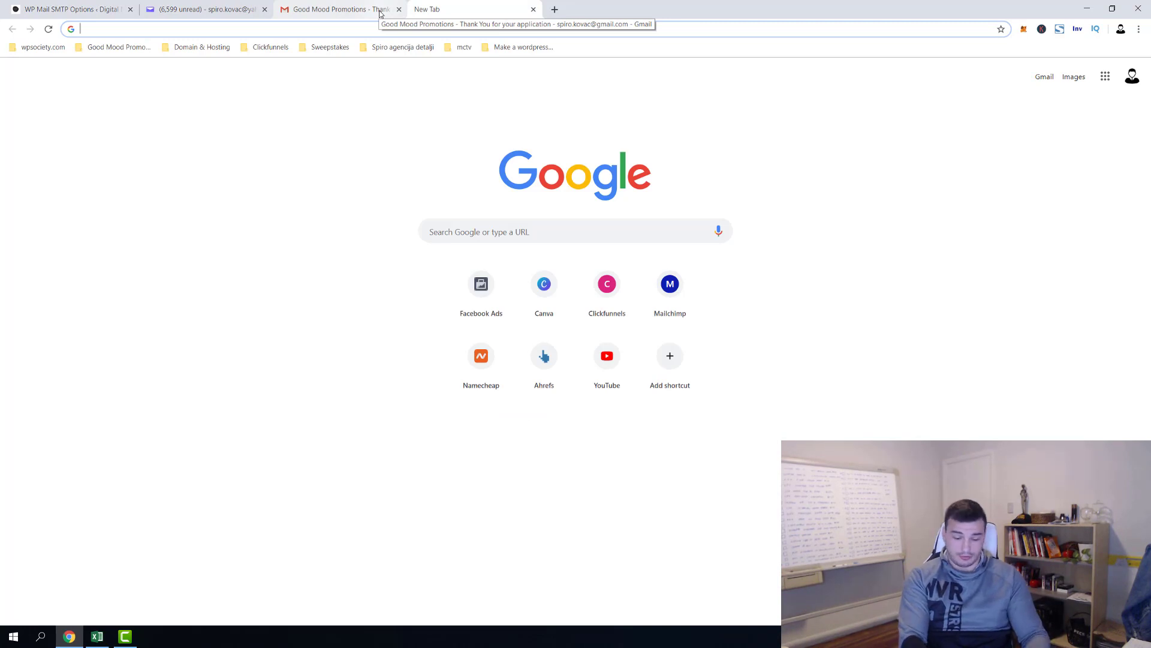
type("se")
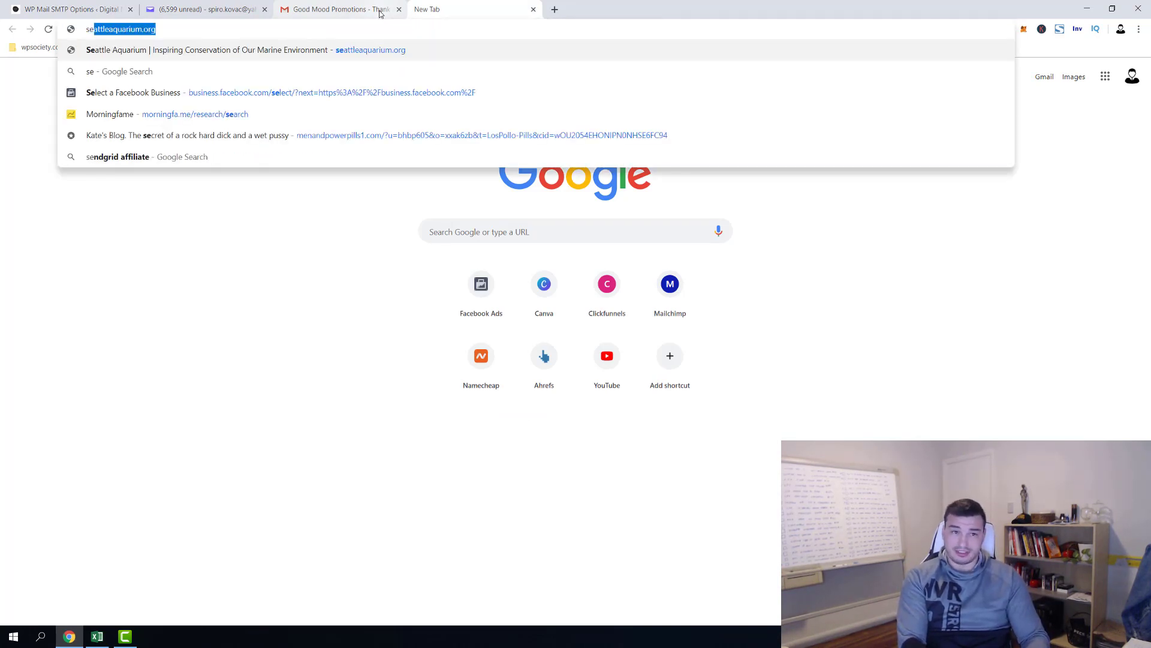
type("ndgrid")
key("Return")
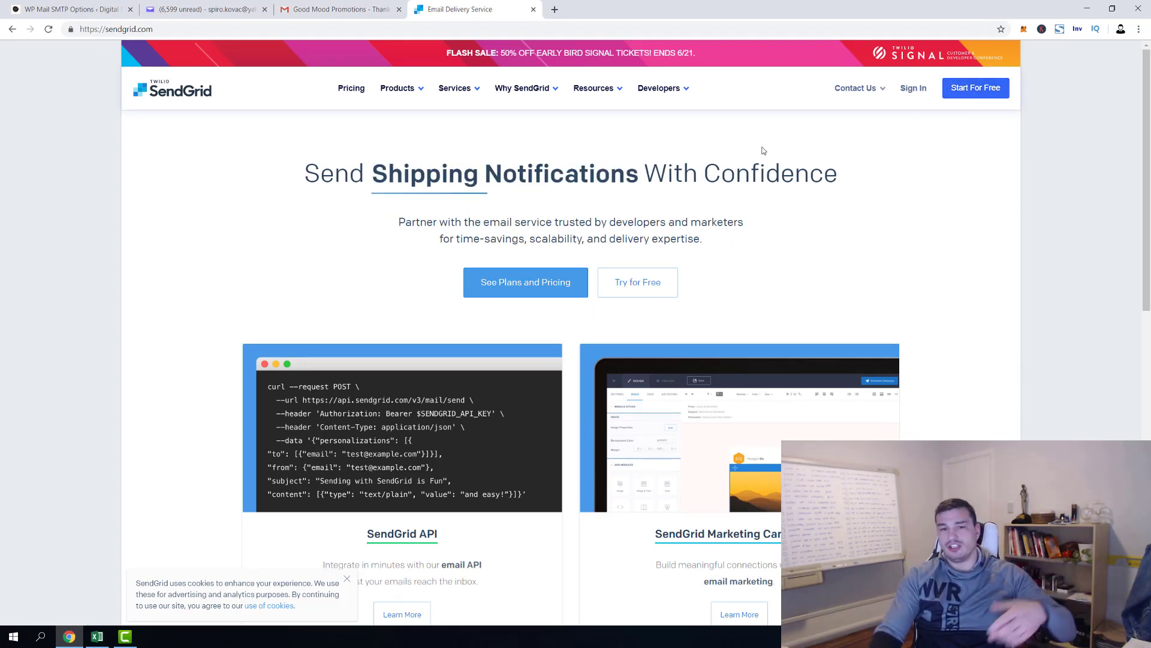
Browse SendGrid's plans and the free Trial 40K sign-up form, then back out without registering
left_click(504, 284)
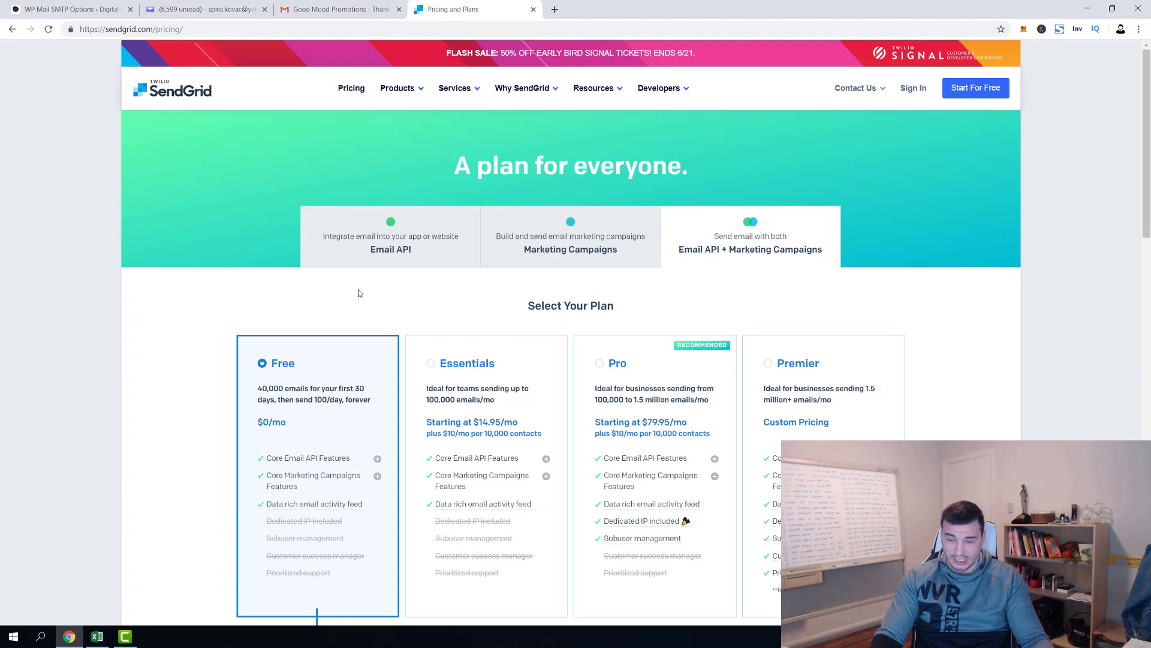
left_click(988, 89)
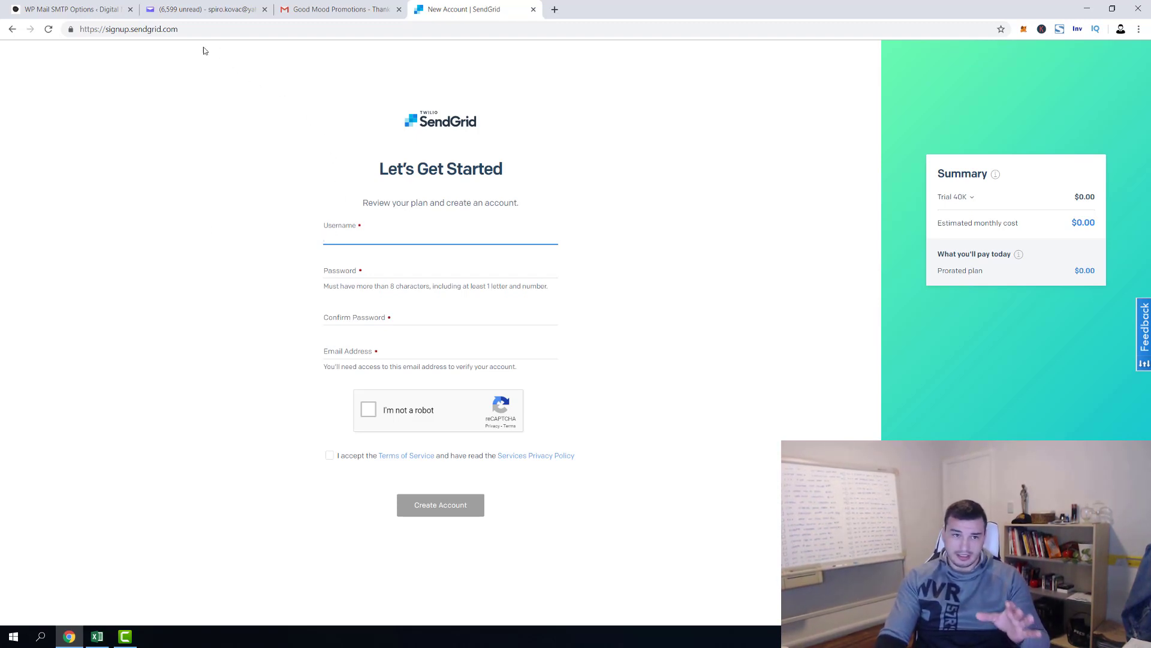
left_click(12, 28)
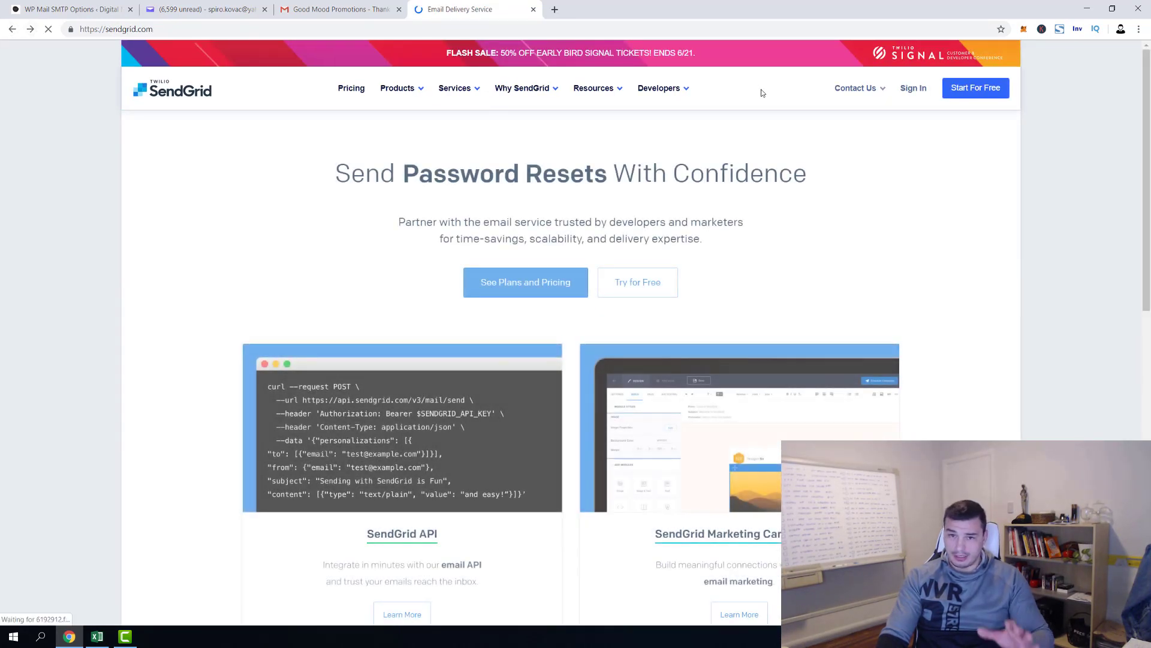
Log in to SendGrid with the account username and password, and dismiss the Email Activity notice
left_click(913, 89)
type("spirokovac")
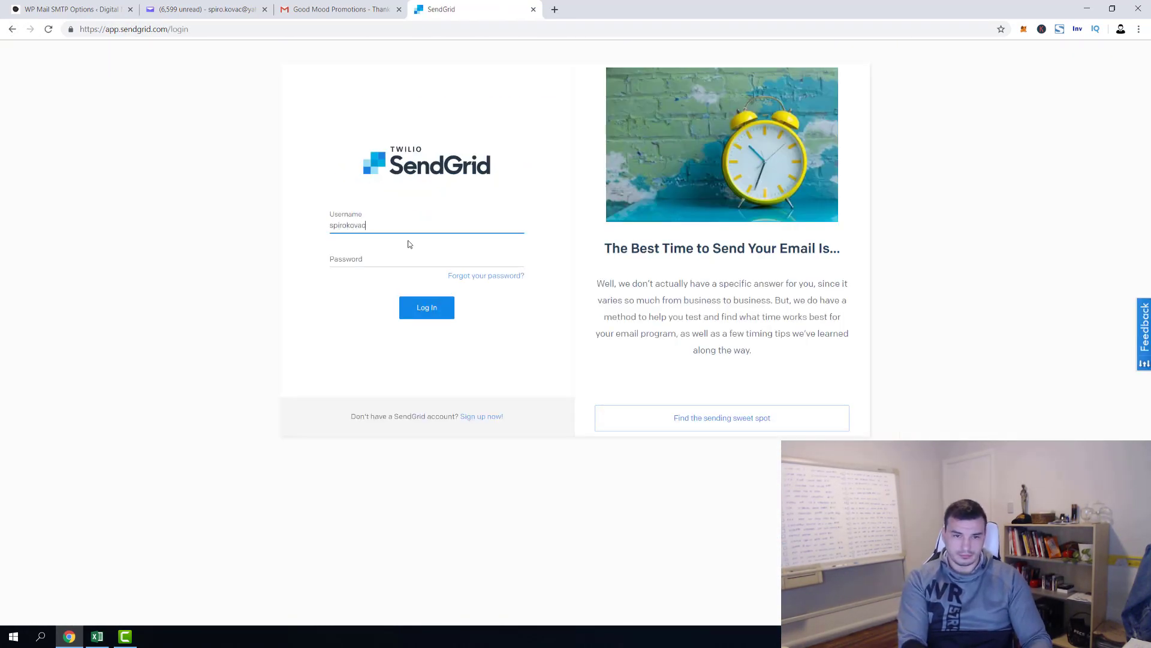
key("Tab")
type("••••••••••")
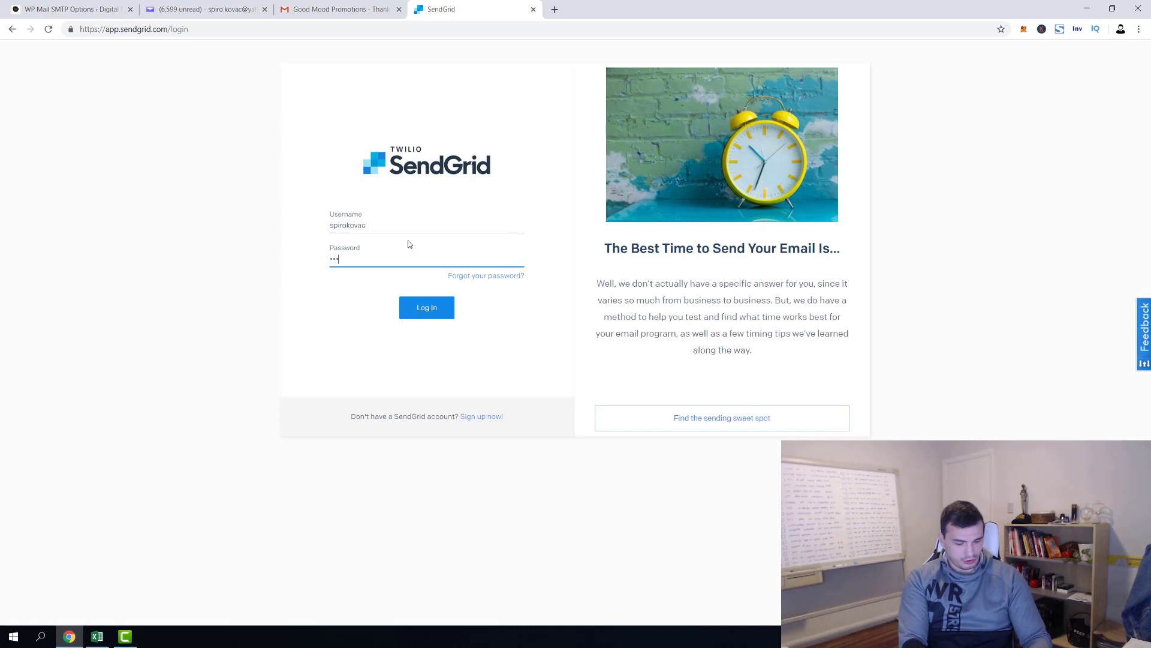
key("Return")
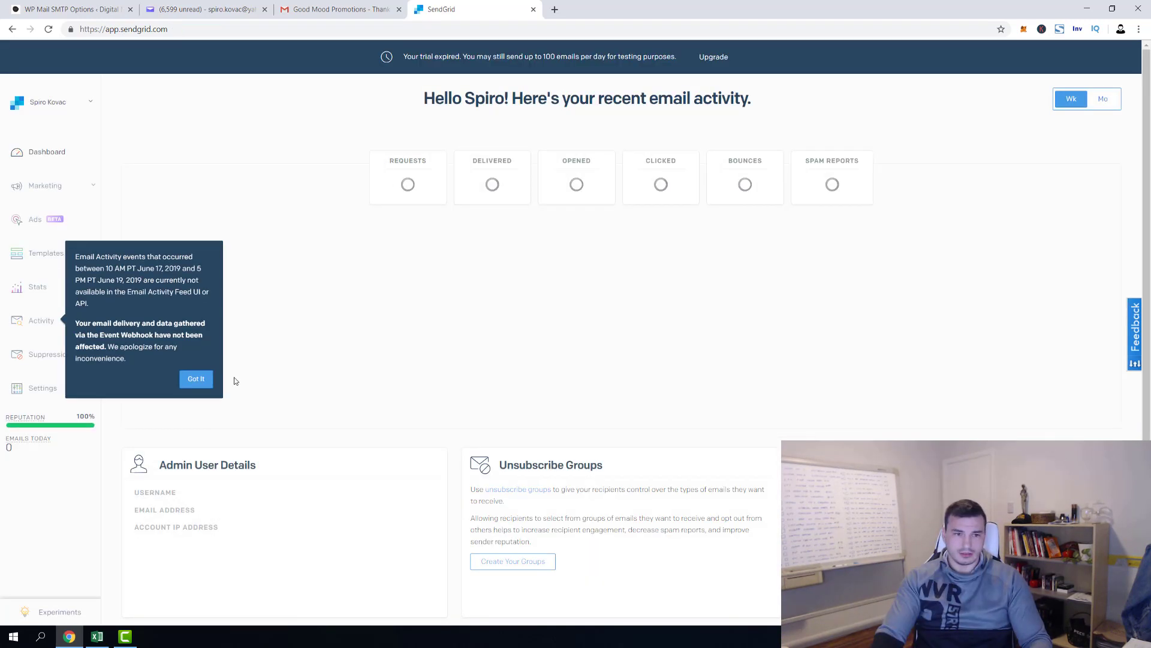
left_click(197, 383)
scroll(412, 88, "down", 1)
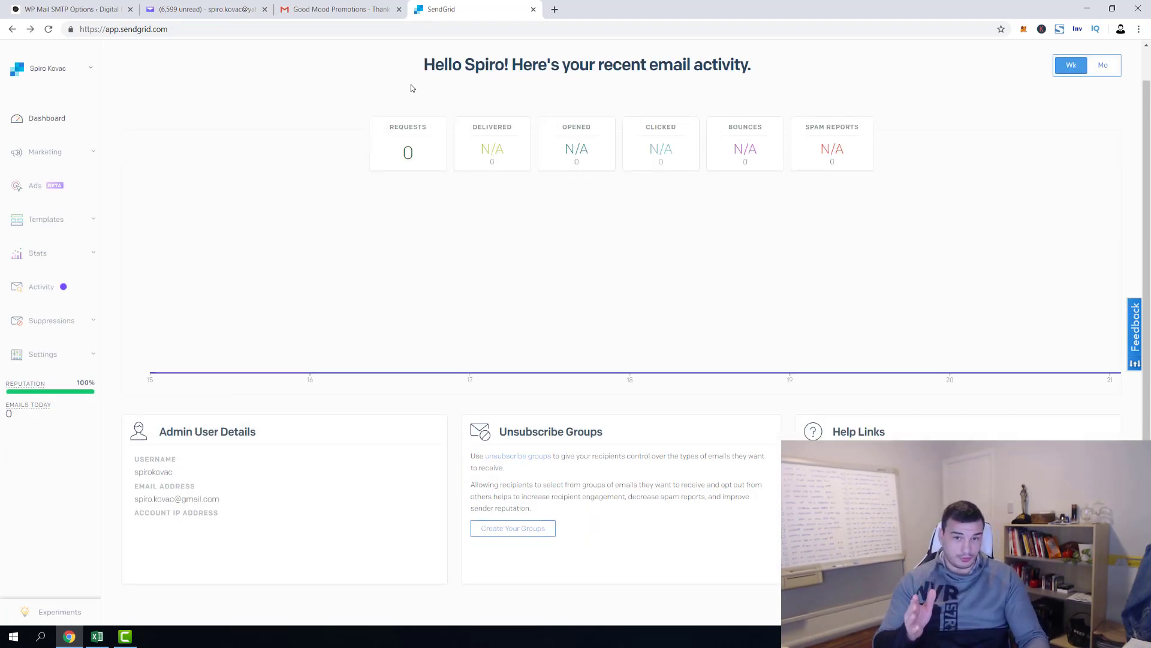
Switch back to the WP Mail SMTP settings tab, up to the SendGrid API Key field
left_click(66, 12)
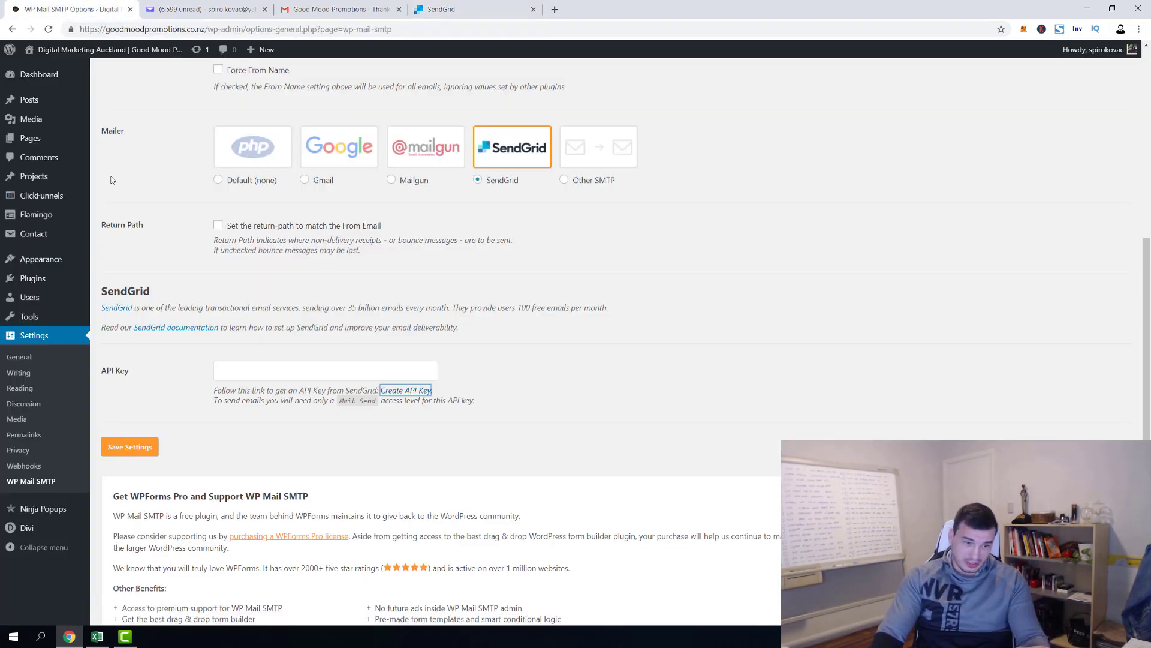
scroll(113, 180, "up", 1)
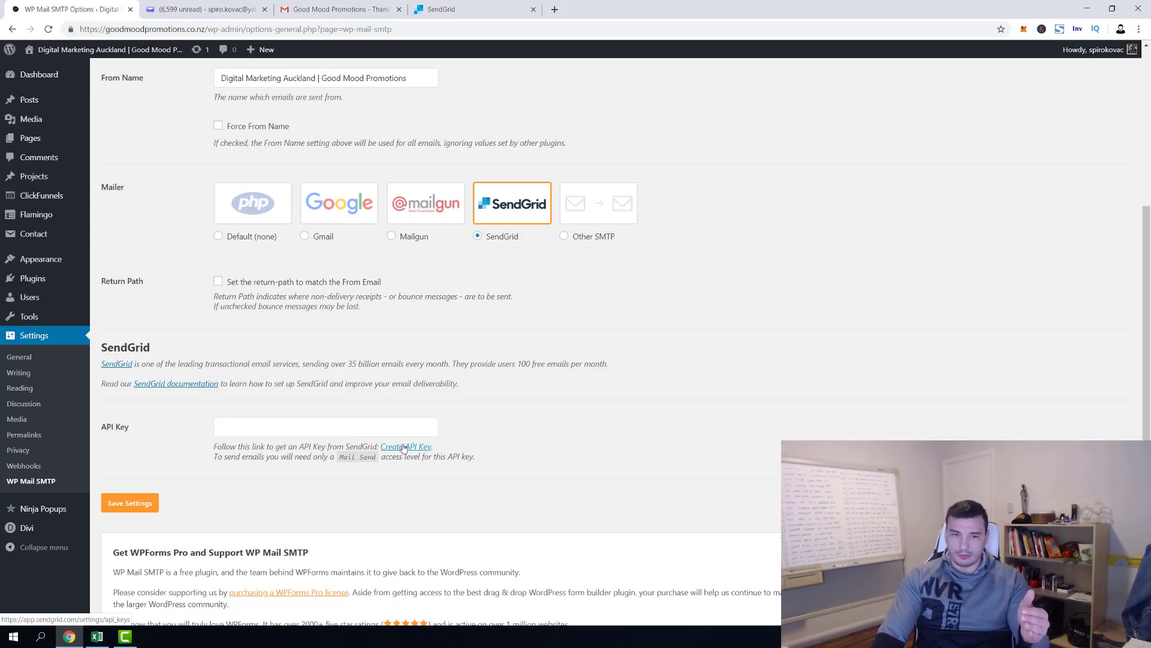
Create a Full Access SendGrid API key named 'Good Mood Promotions Key' and copy its value
left_click(404, 447)
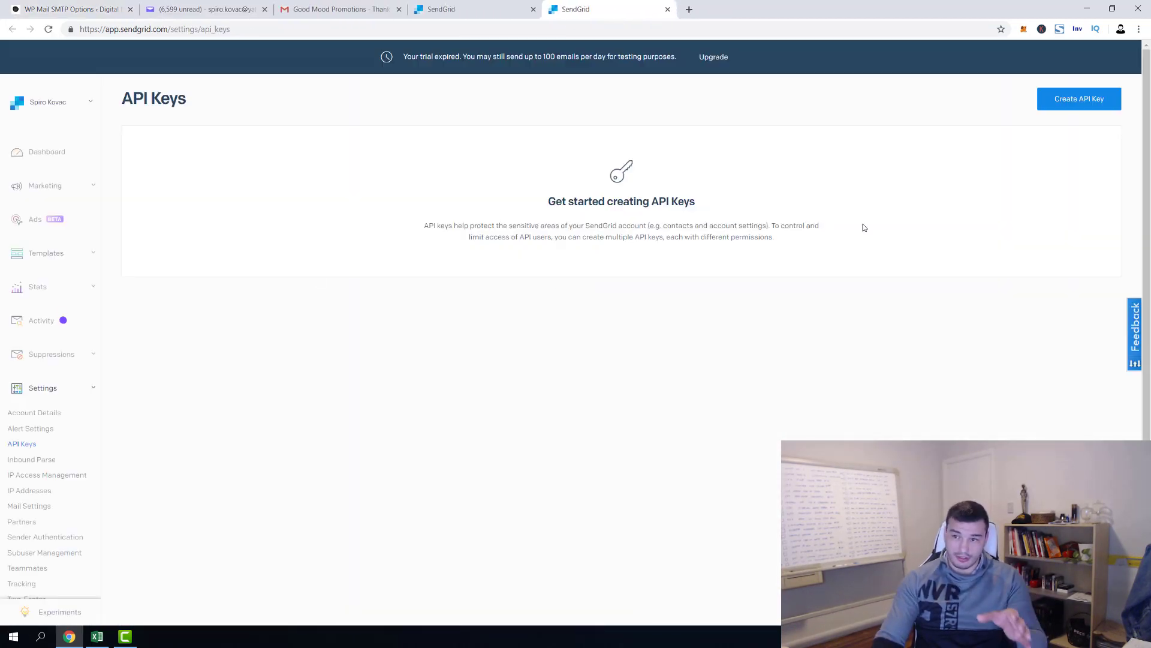
left_click(1083, 102)
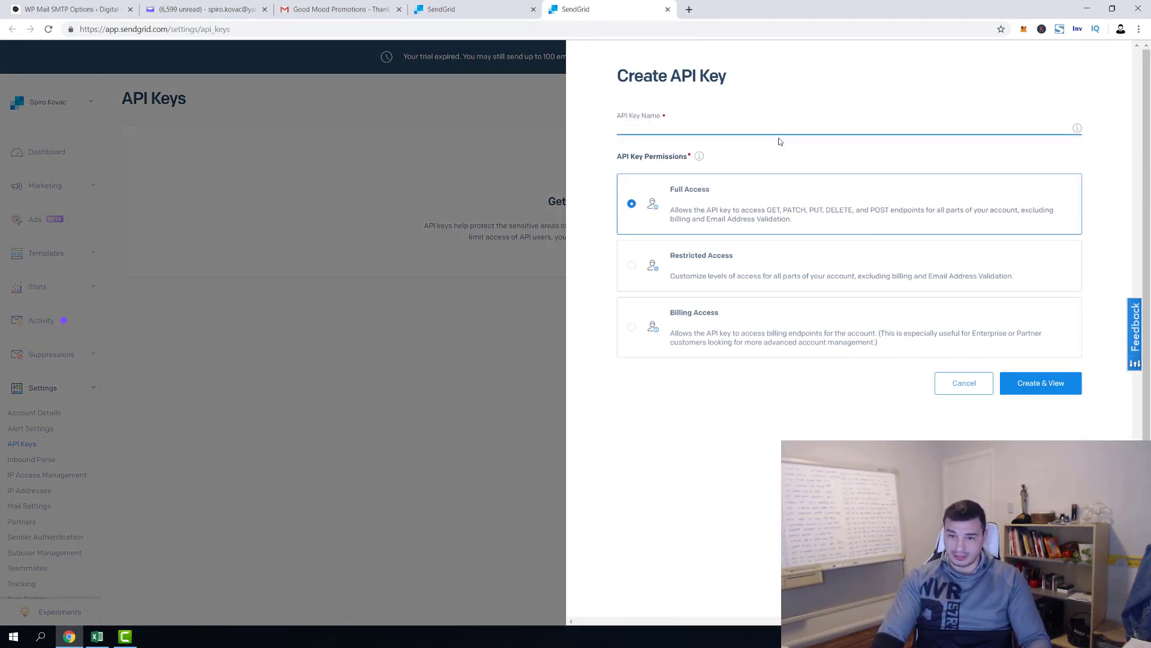
key("ctrl+v")
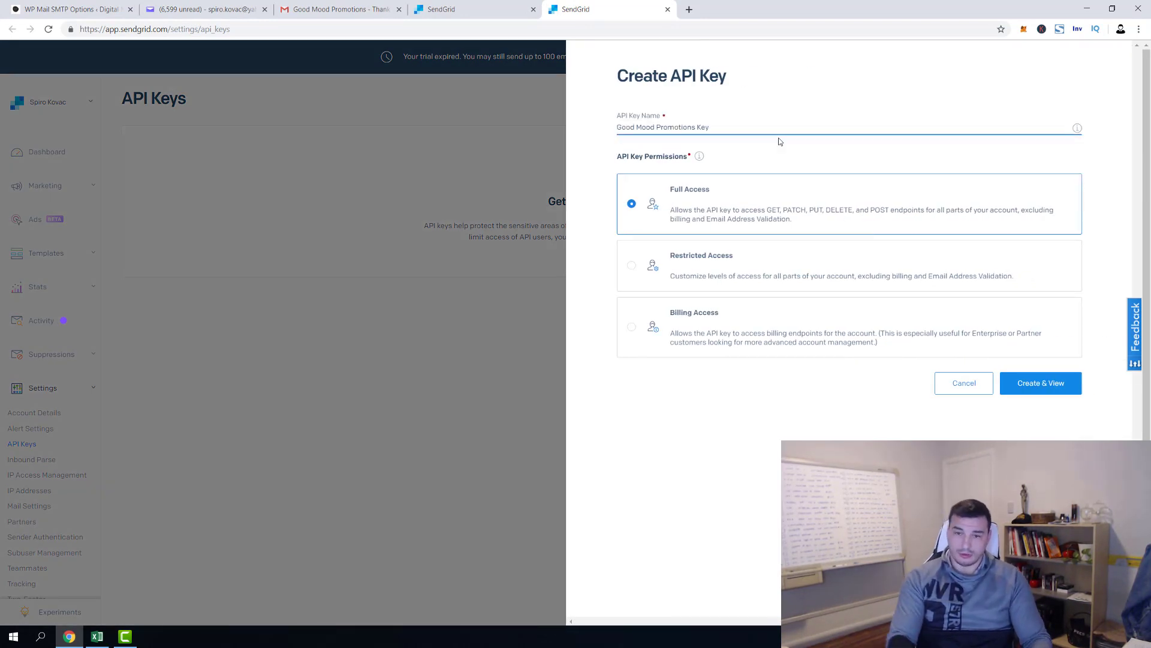
left_click(1039, 390)
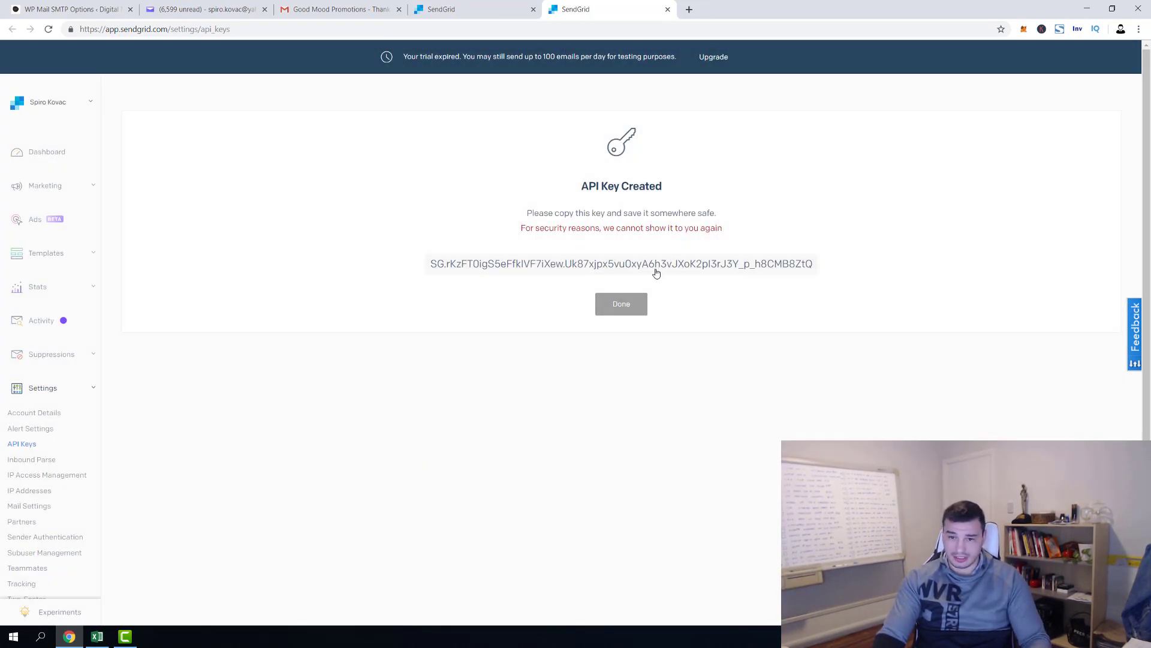
left_click(657, 273)
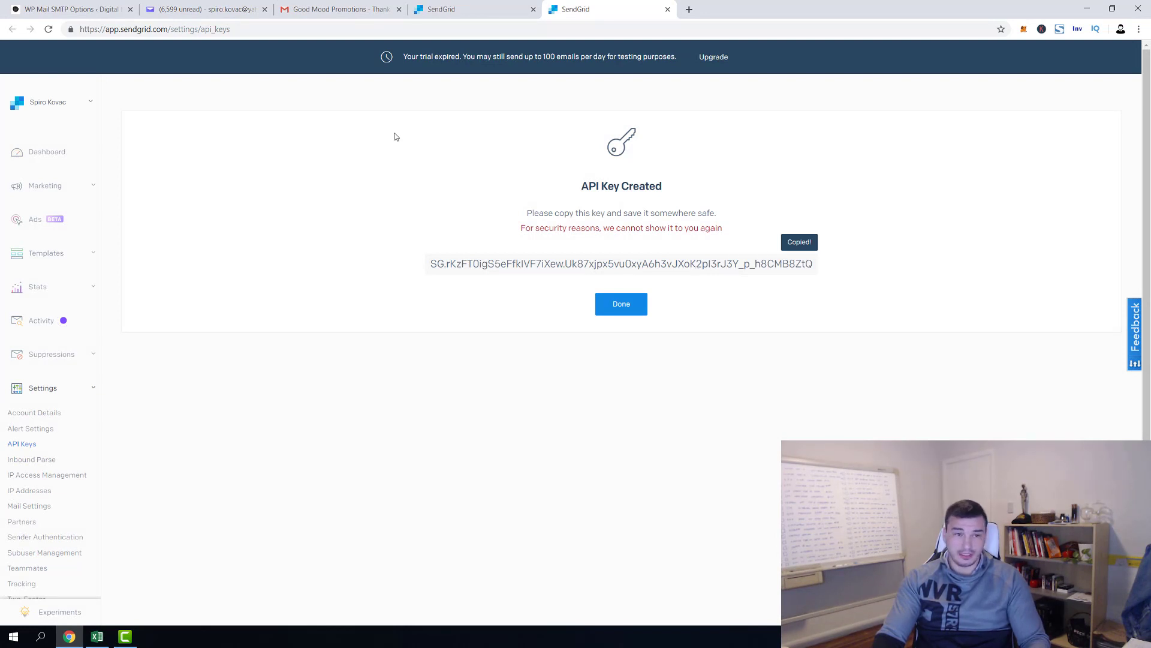
Paste the SendGrid API key into WP Mail SMTP's API Key field and save the settings
left_click(66, 9)
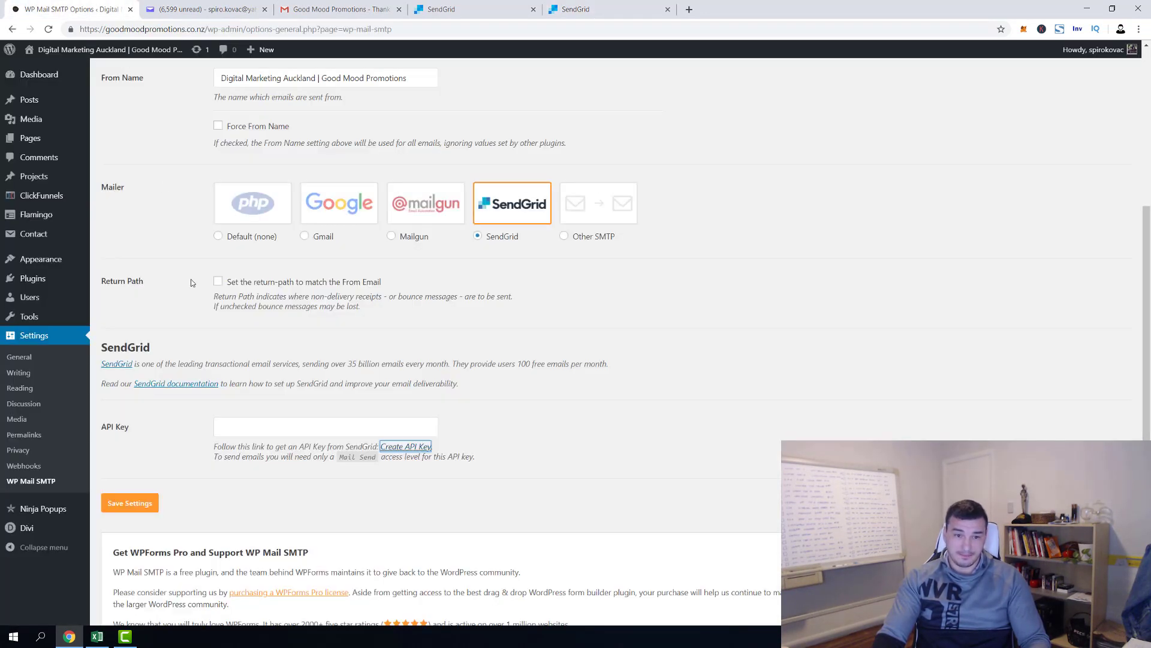
left_click(268, 419)
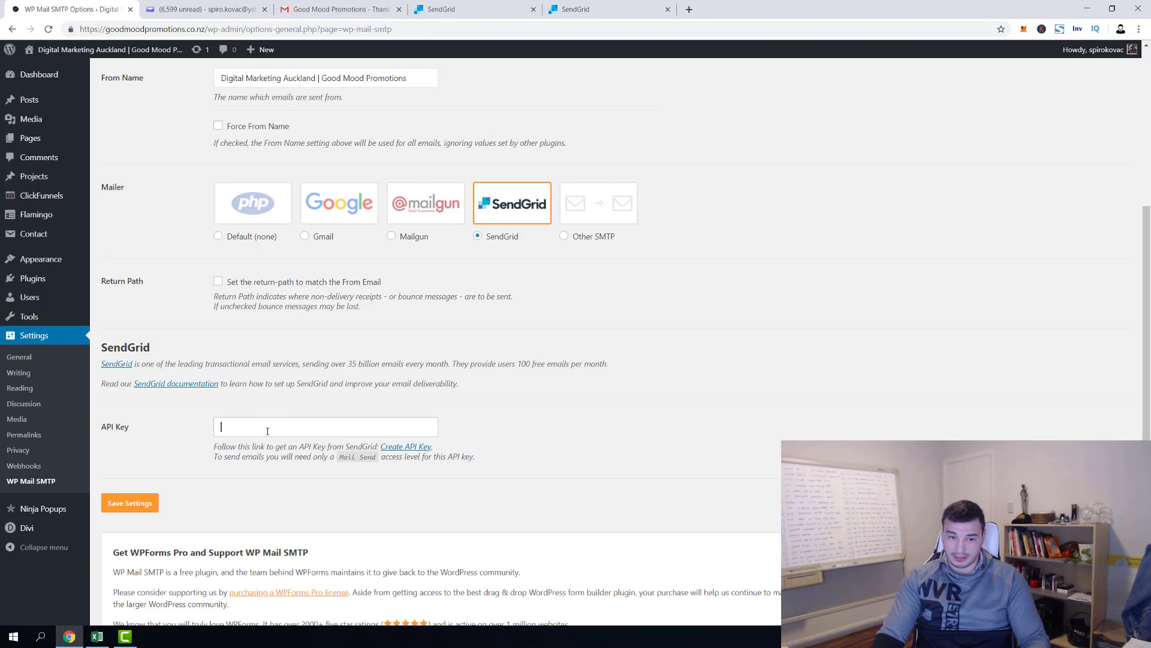
key("ctrl+v")
scroll(180, 456, "down", 1)
left_click(130, 442)
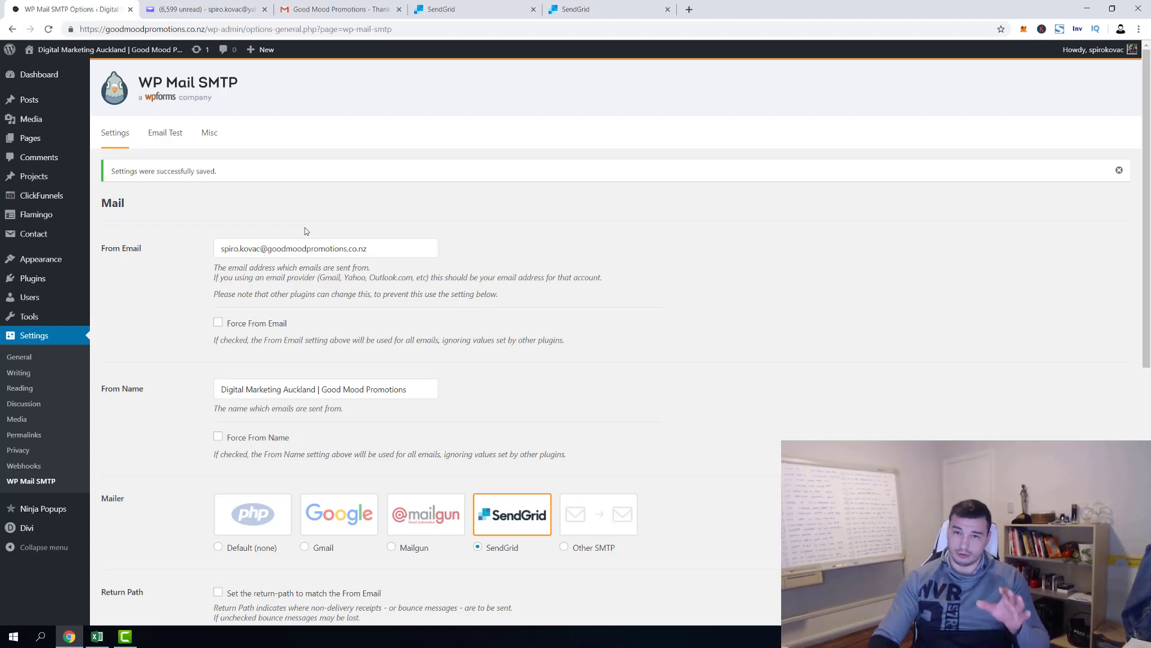
Send a WP Mail SMTP test email and switch to Yahoo Mail to look for it
left_click(168, 142)
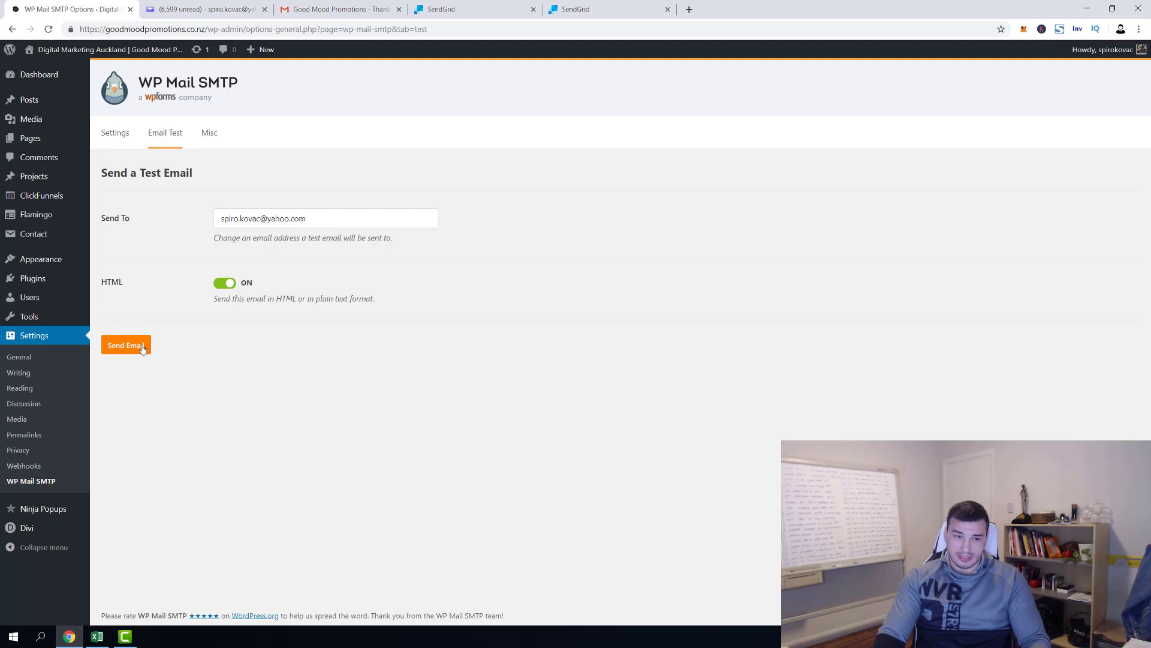
left_click(144, 347)
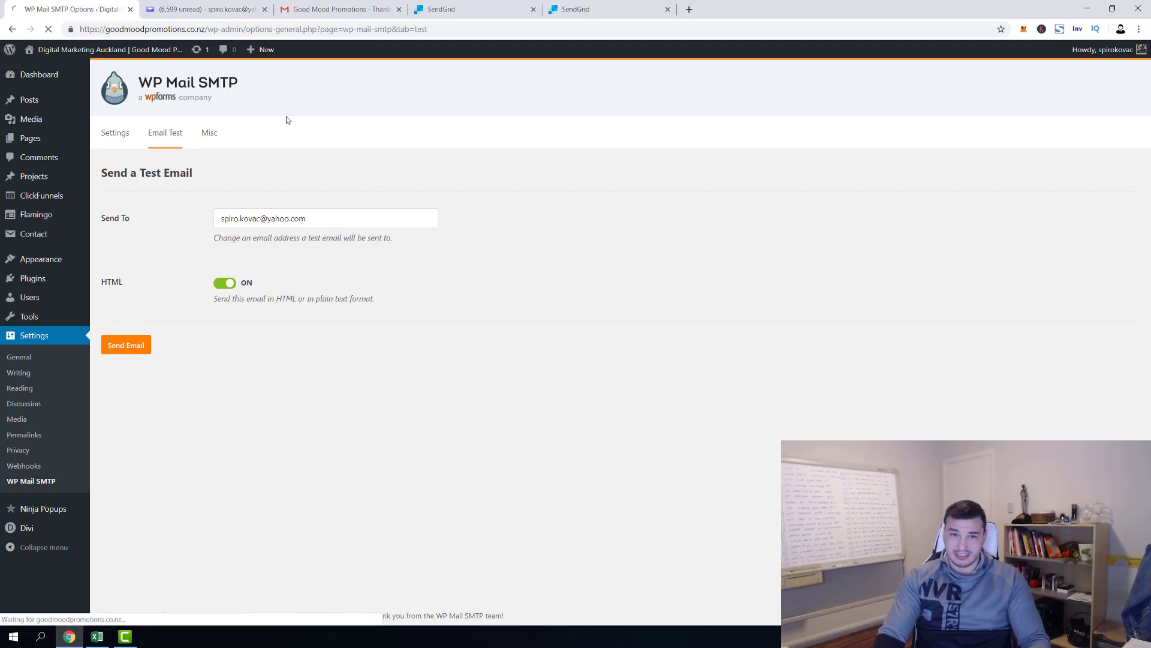
left_click(204, 9)
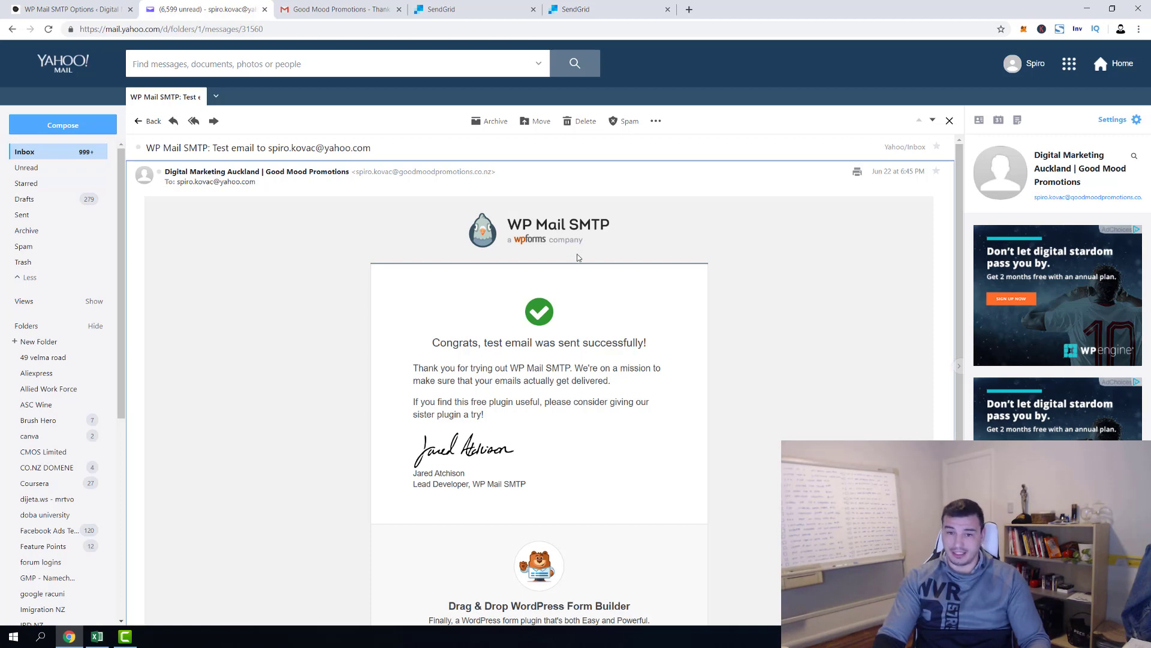
Read through the WP Mail SMTP test email received in Yahoo Mail
scroll(413, 353, "down", 3)
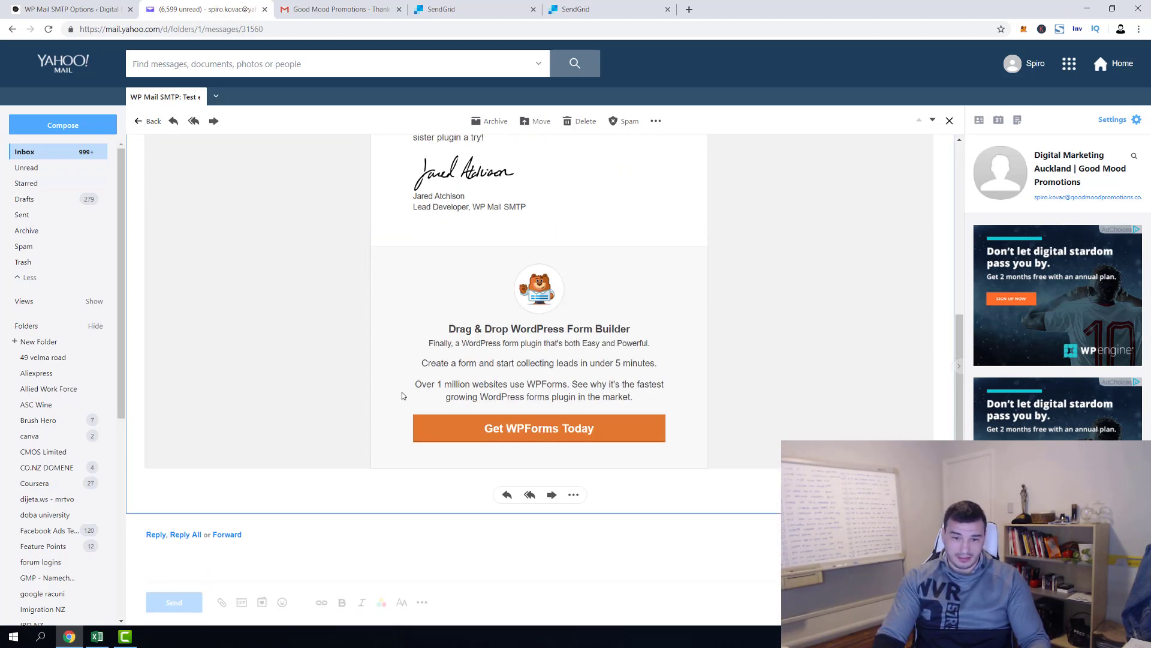
scroll(403, 393, "up", 3)
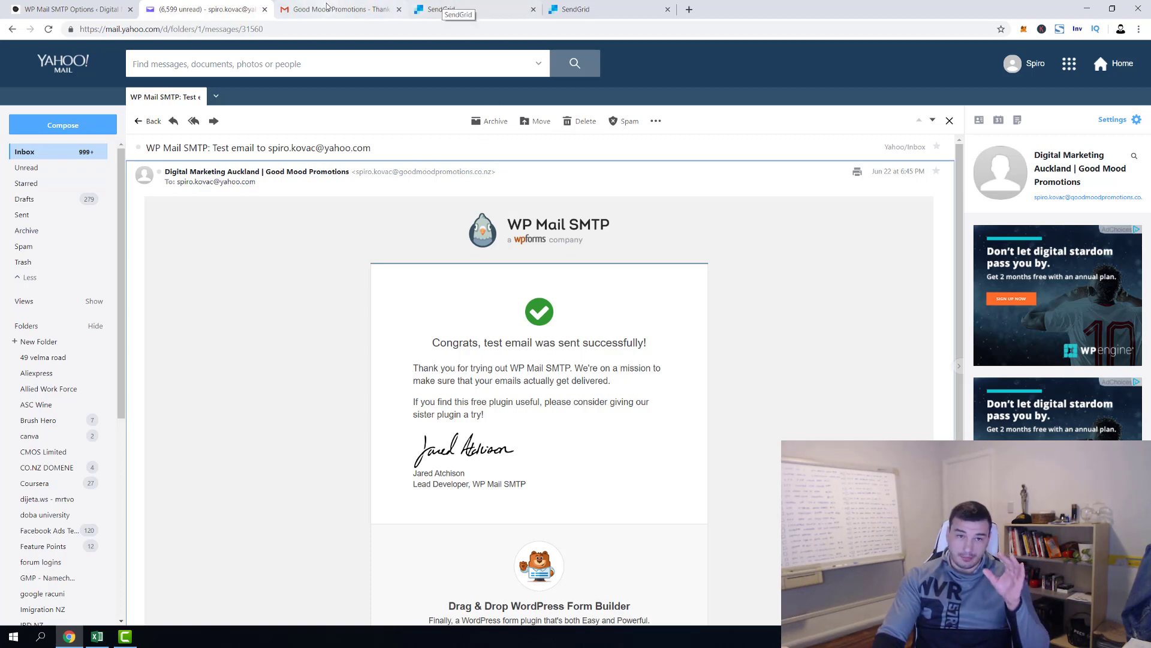
left_click(292, 5)
Review the main WP Mail SMTP settings, then return to the test email's sender details
left_click(72, 9)
left_click(114, 132)
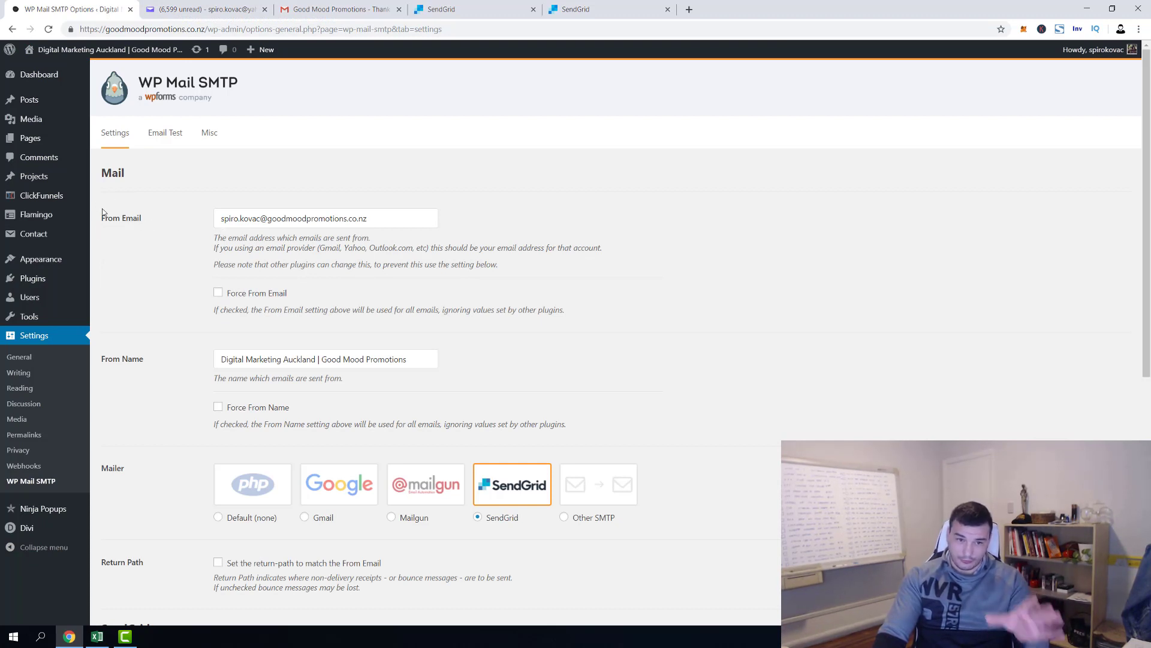
scroll(360, 383, "down", 1)
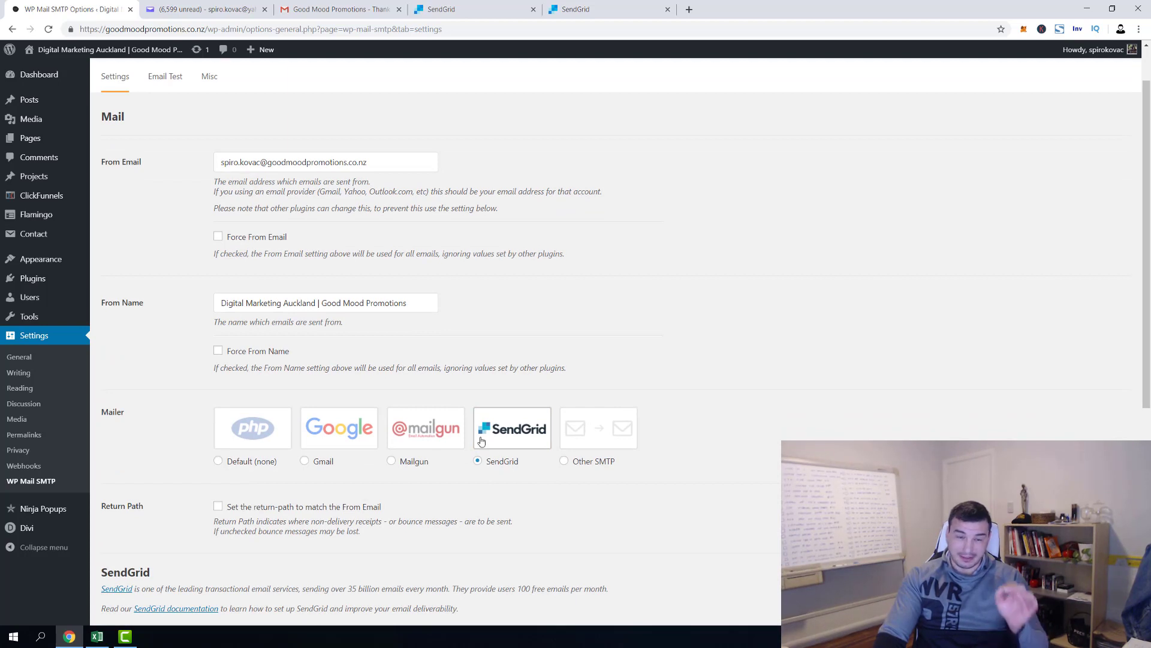
left_click(171, 11)
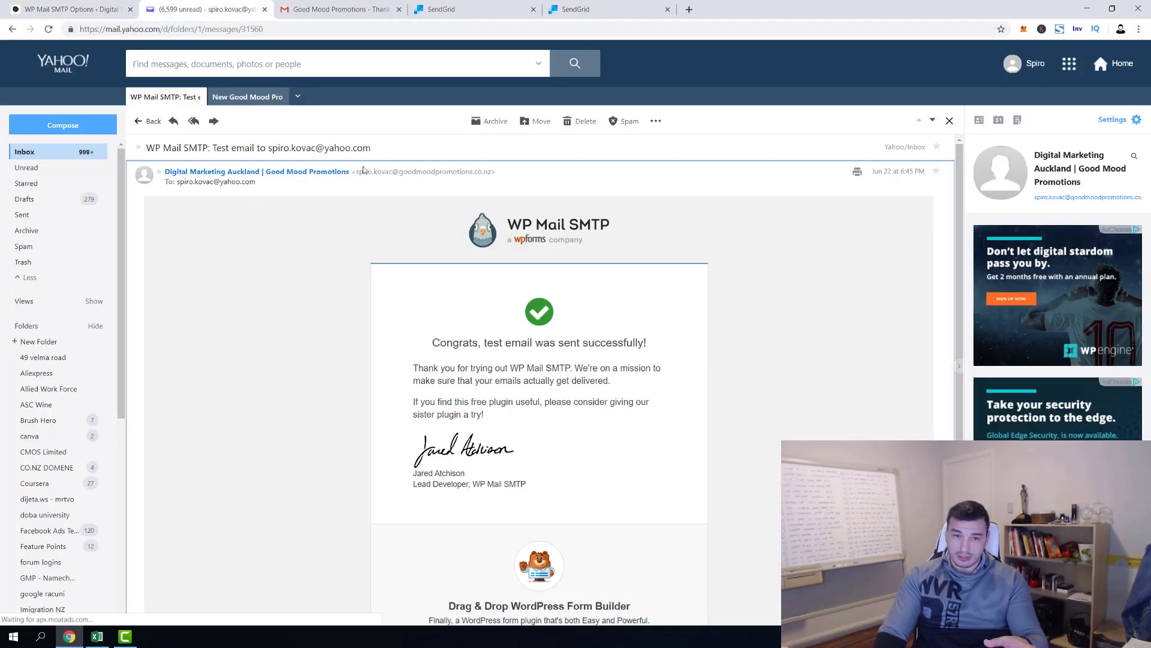
mouse_move(367, 174)
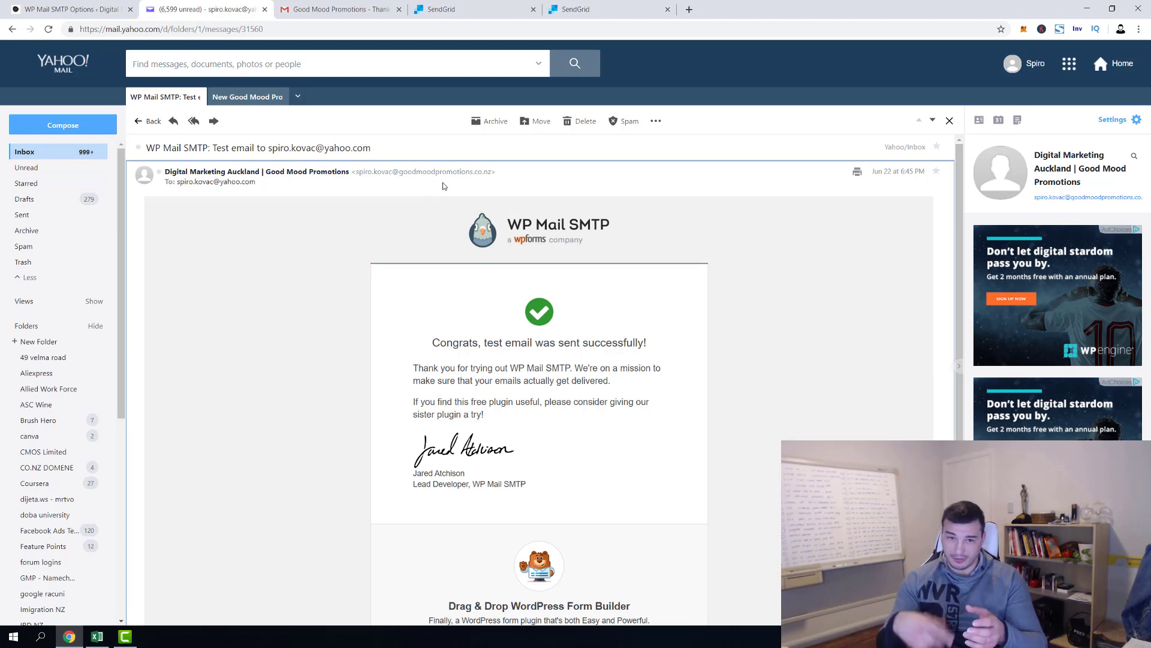
mouse_move(407, 177)
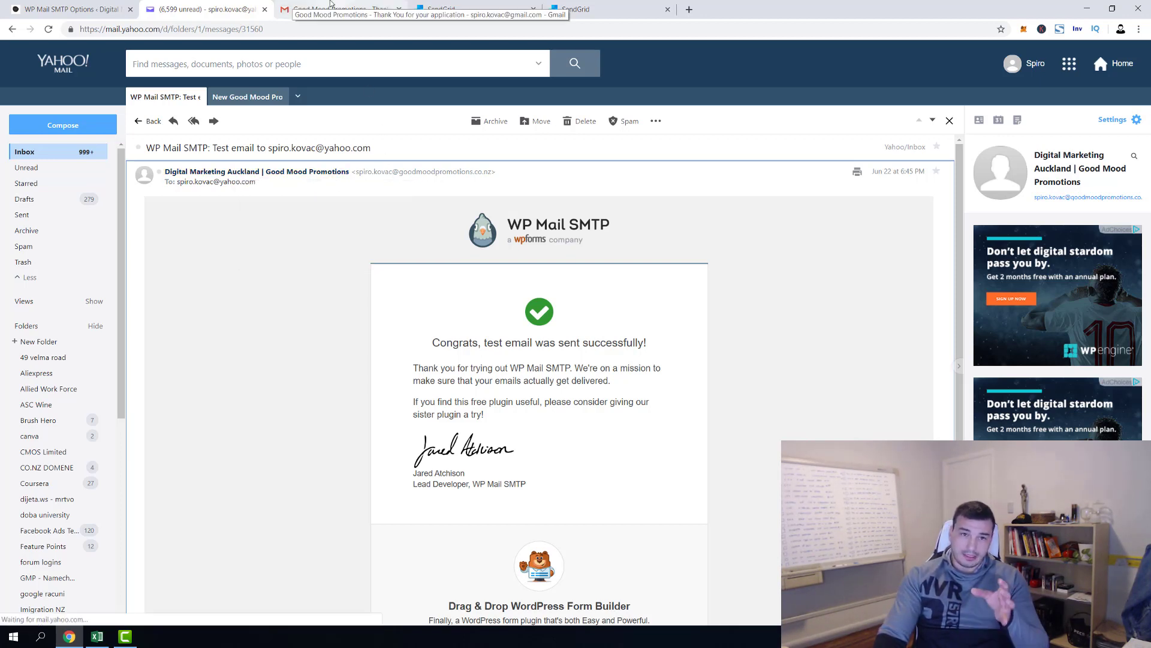
Return to the WP Mail SMTP settings after briefly opening and closing a live-site tab
left_click(107, 11)
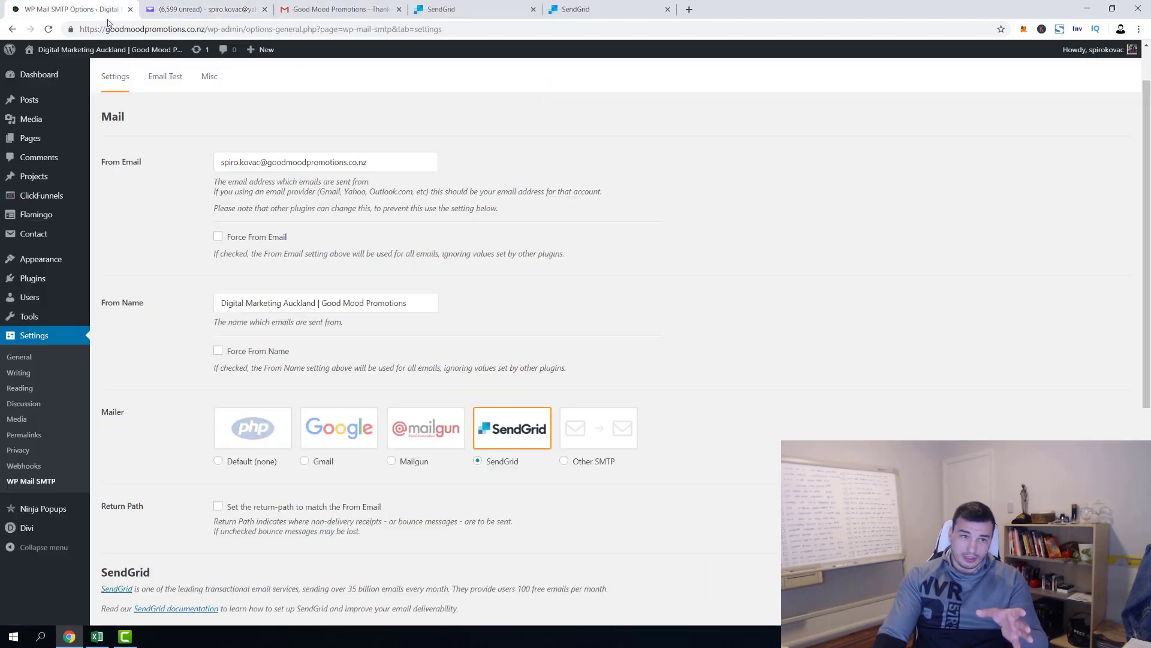
left_click(113, 54)
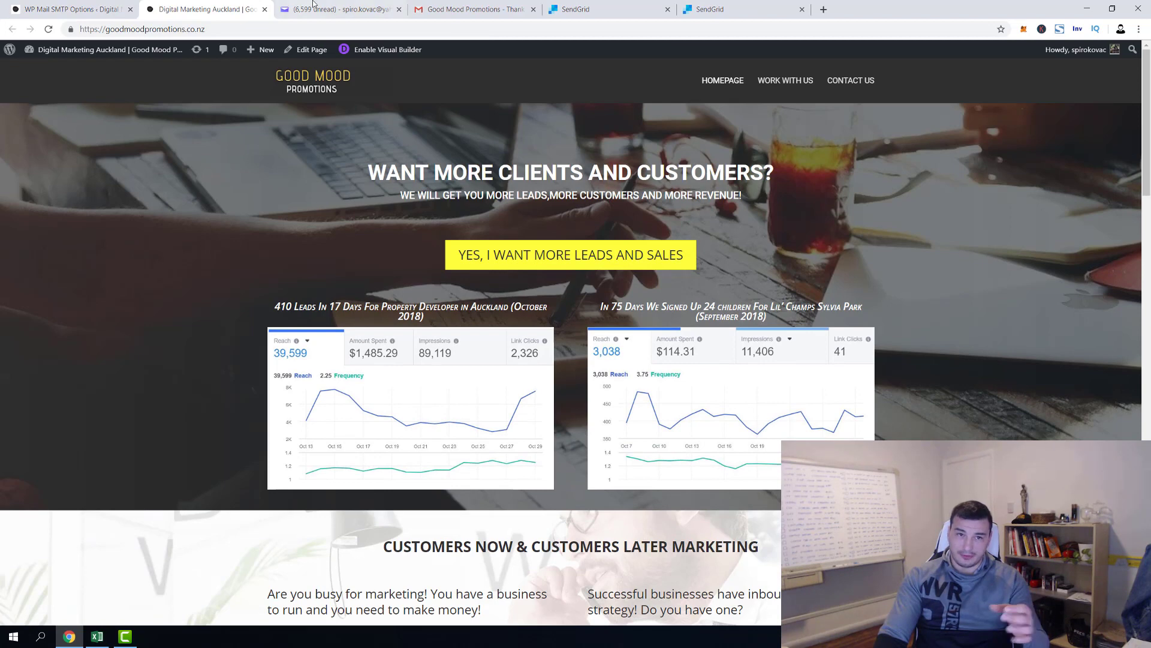
key("ctrl+Tab")
left_click(152, 7)
left_click(264, 9)
key("ctrl+shift+Tab")
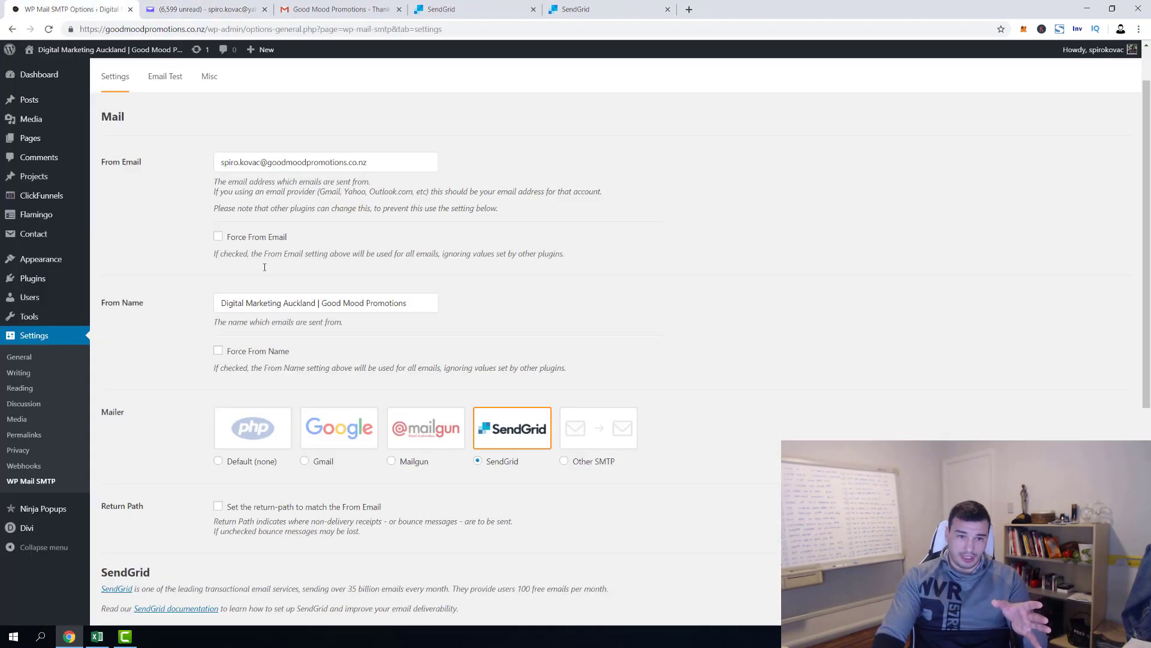
Change the From Email's name part to 'info' and save the WP Mail SMTP settings
double_click(255, 163)
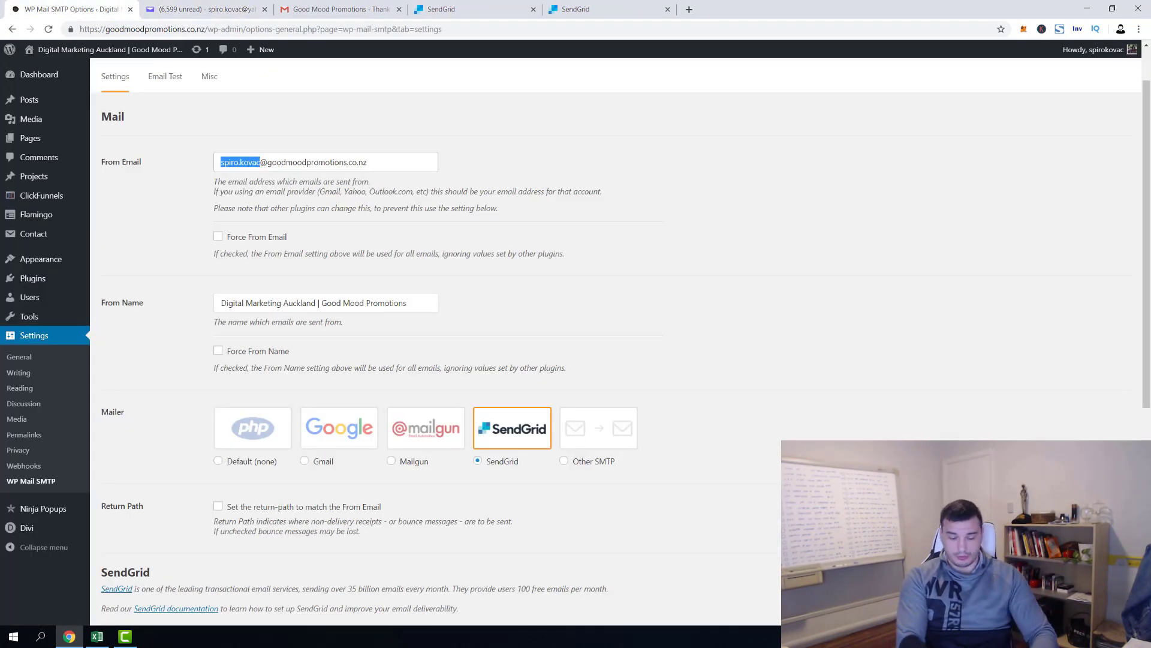
type("info")
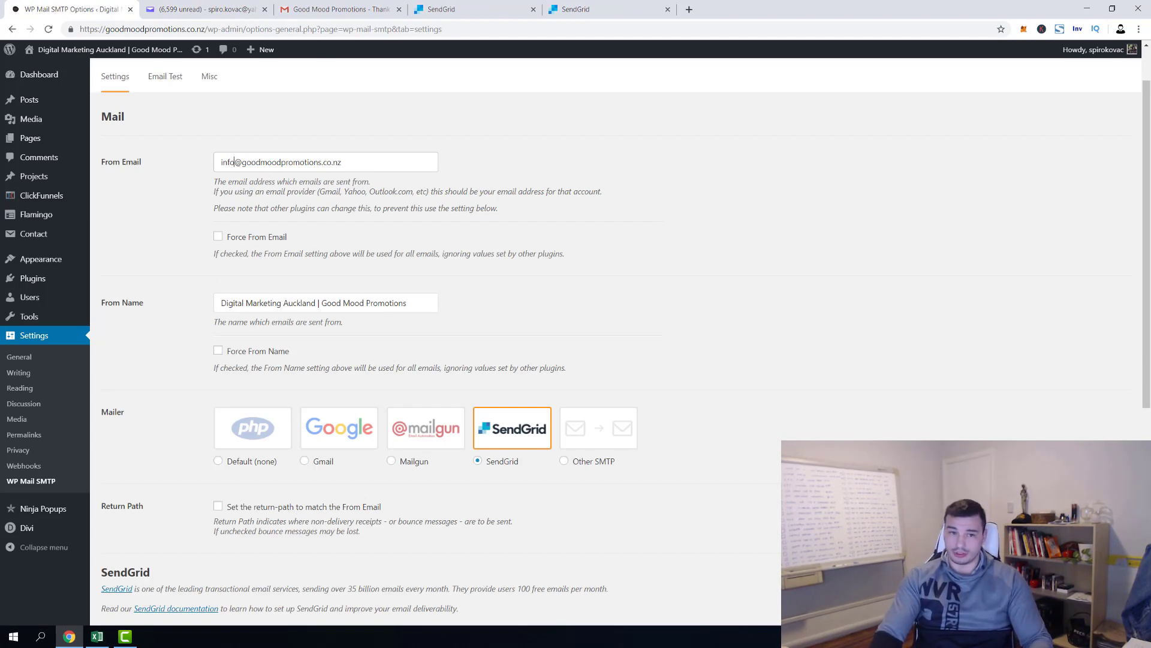
scroll(180, 383, "down", 5)
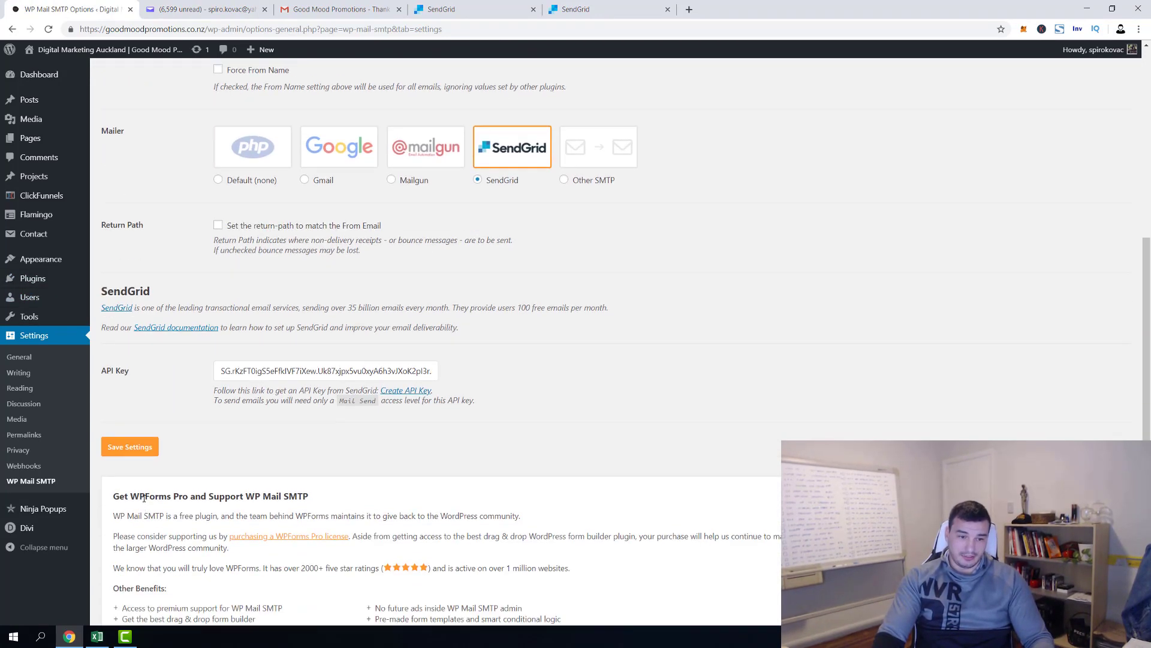
left_click(144, 448)
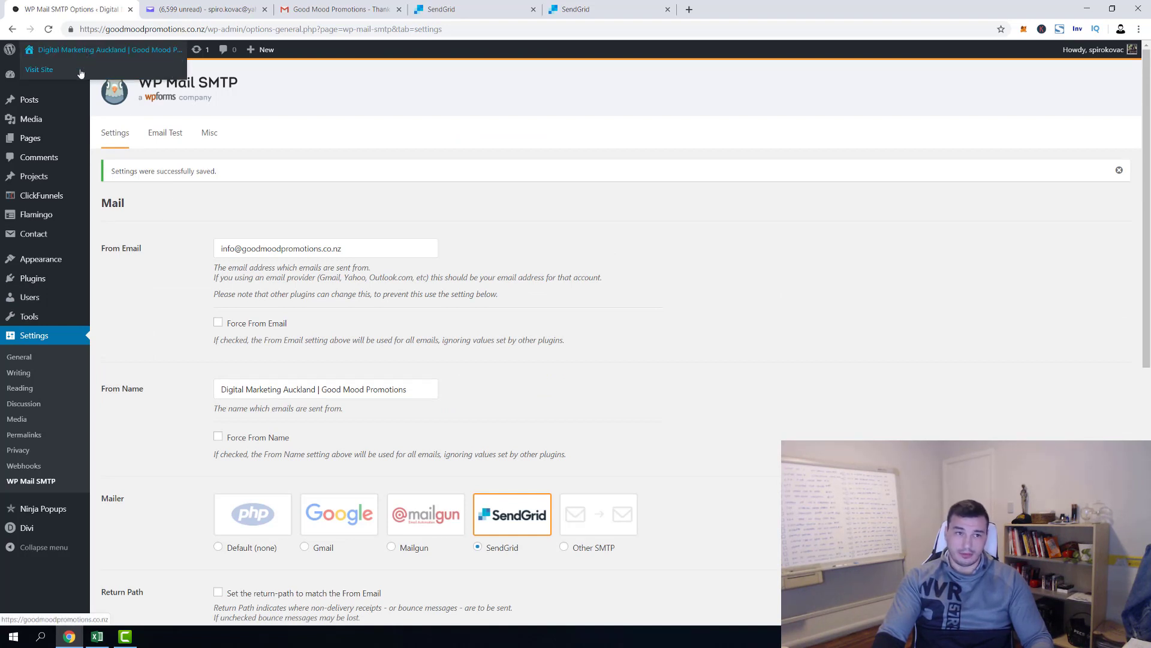
middle_click(80, 70)
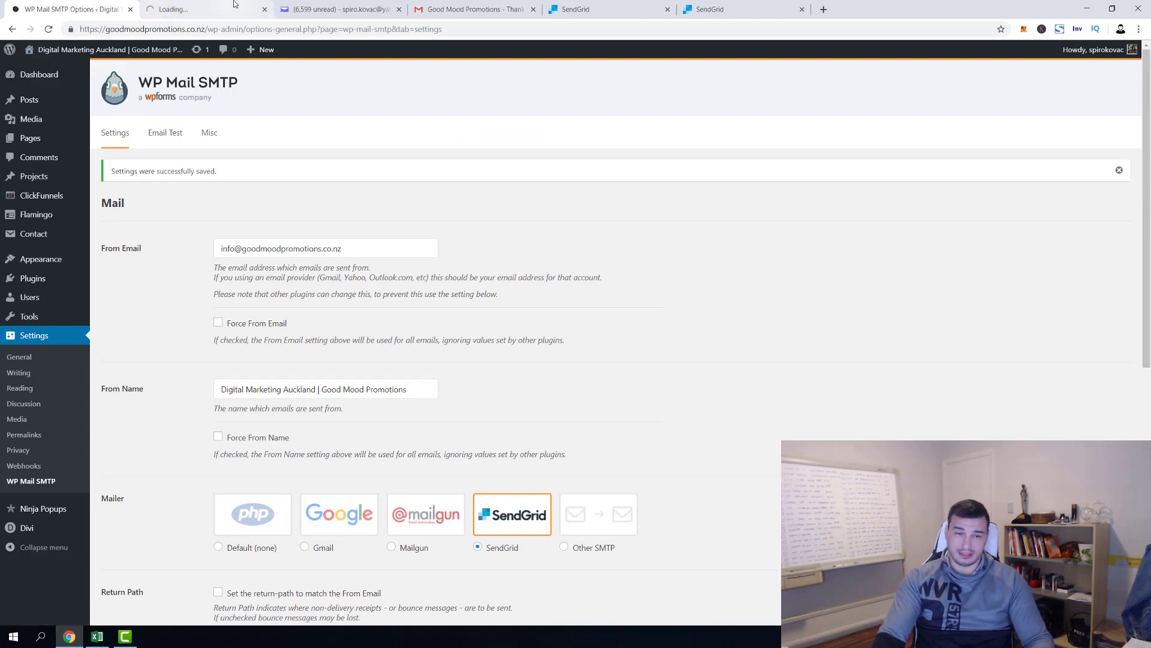
Fill the Contact Us form with name, contact details and message 'This is random test 2', then submit
left_click(237, 7)
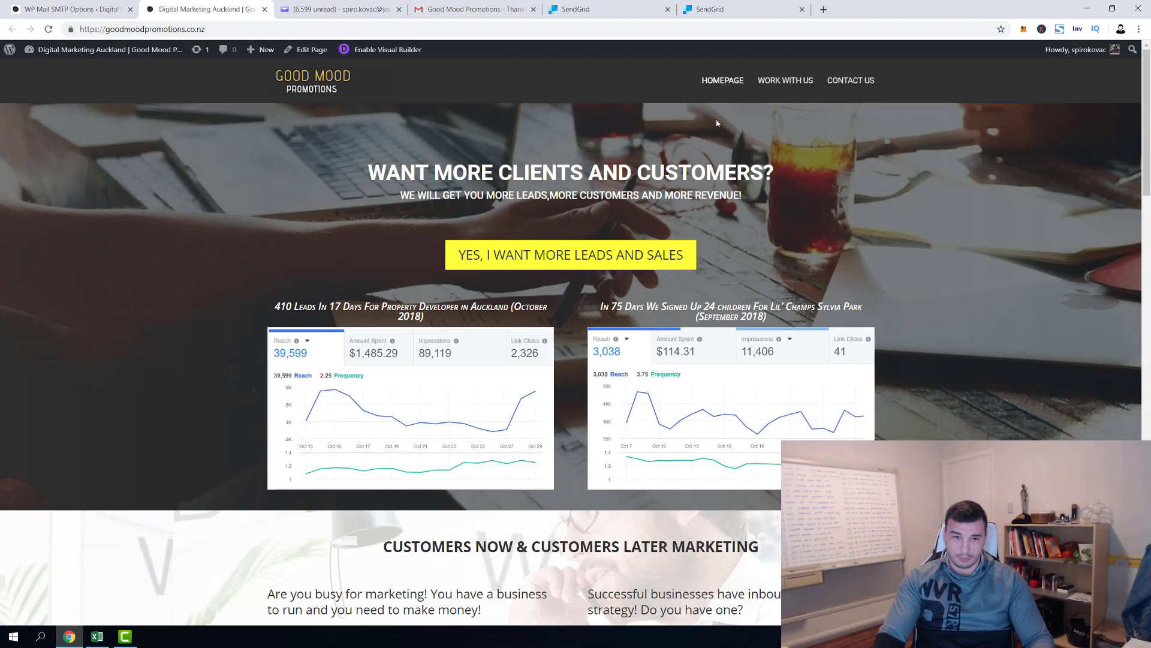
left_click(864, 82)
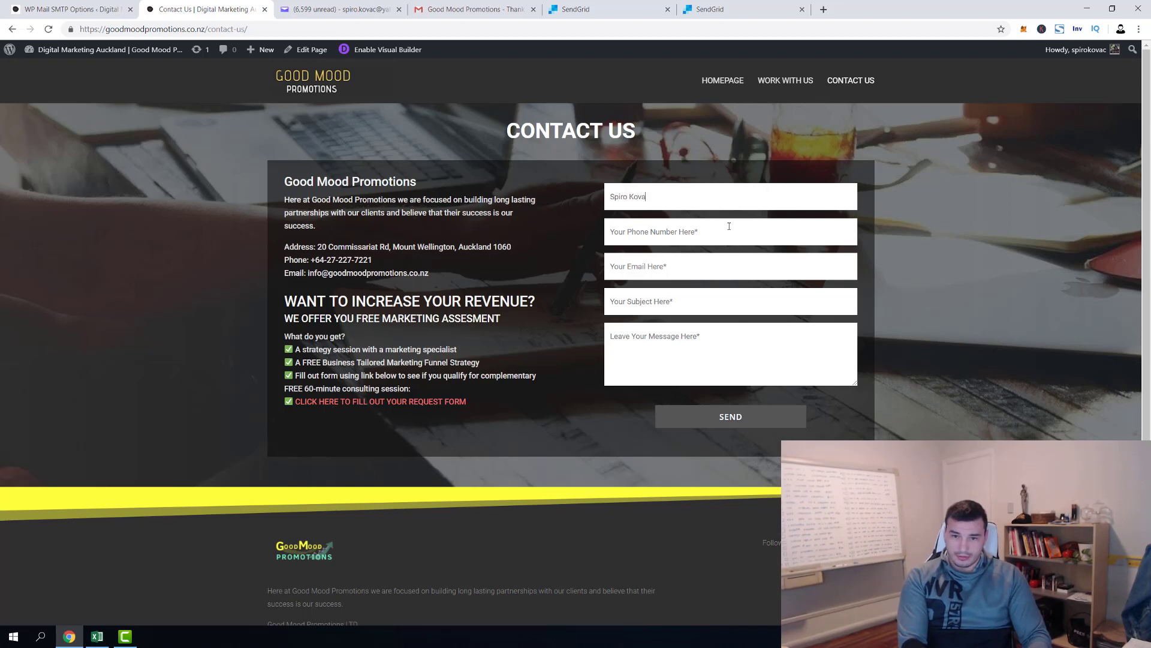
type("c")
key("Tab")
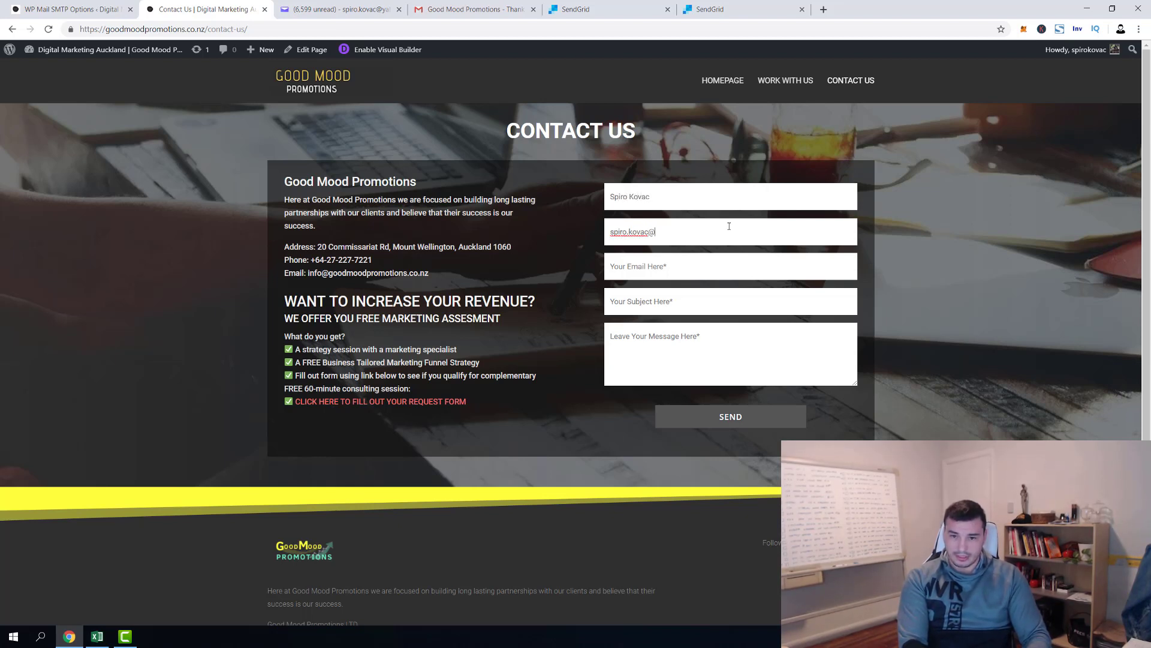
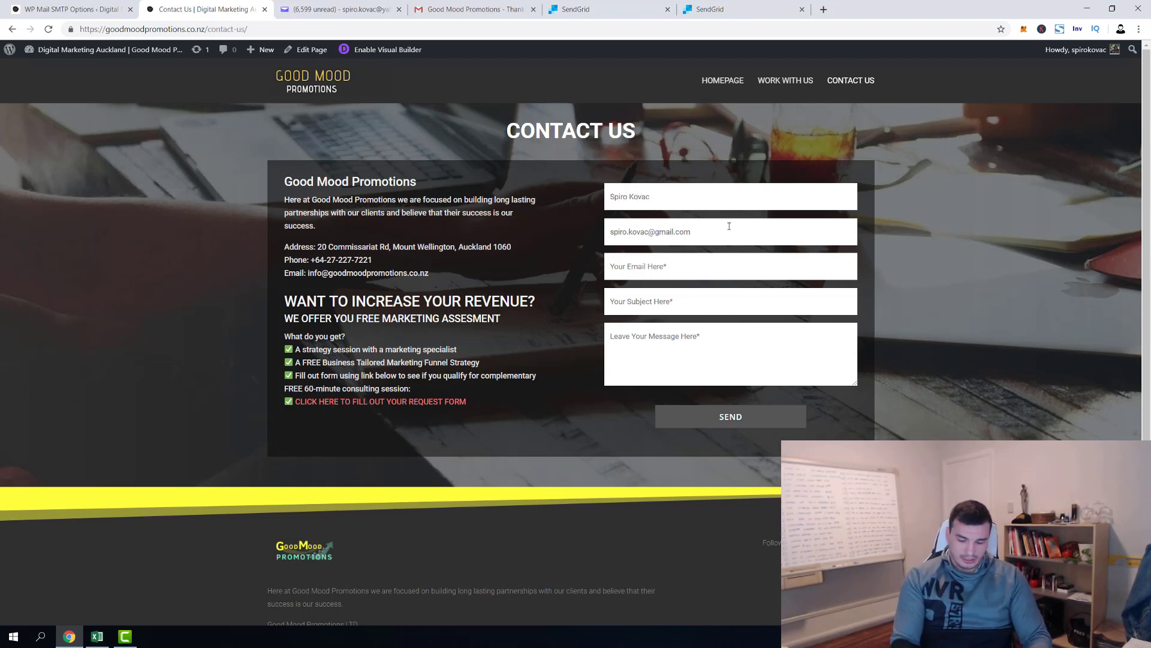
key("Tab")
type("1541584")
type("Tt")
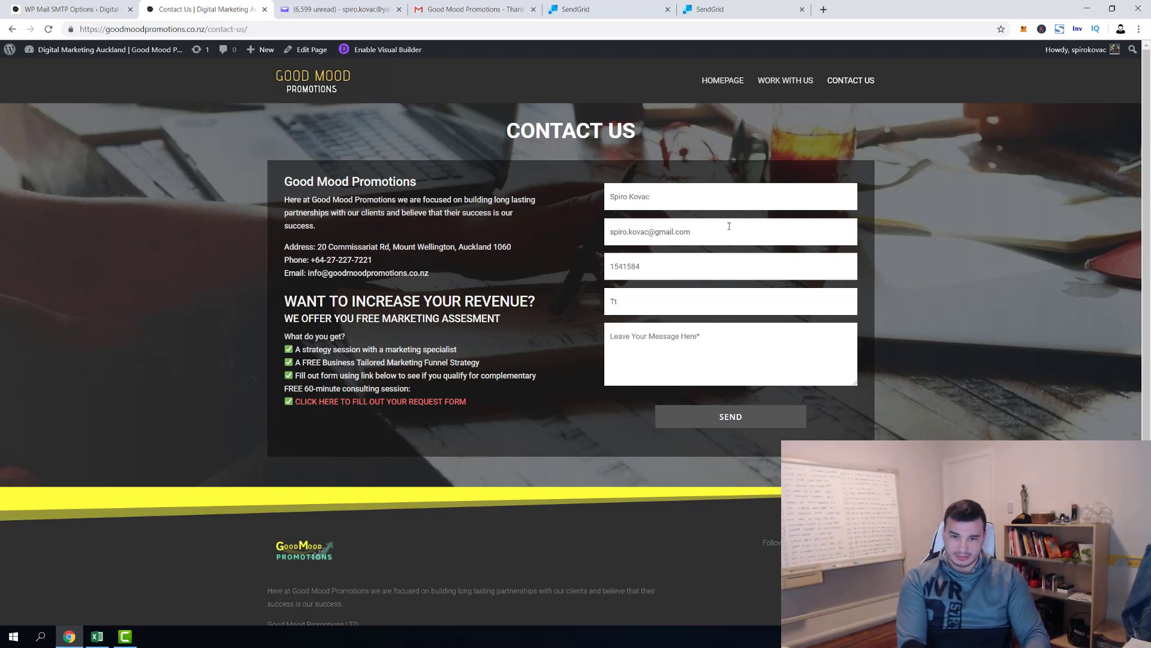
key("Tab")
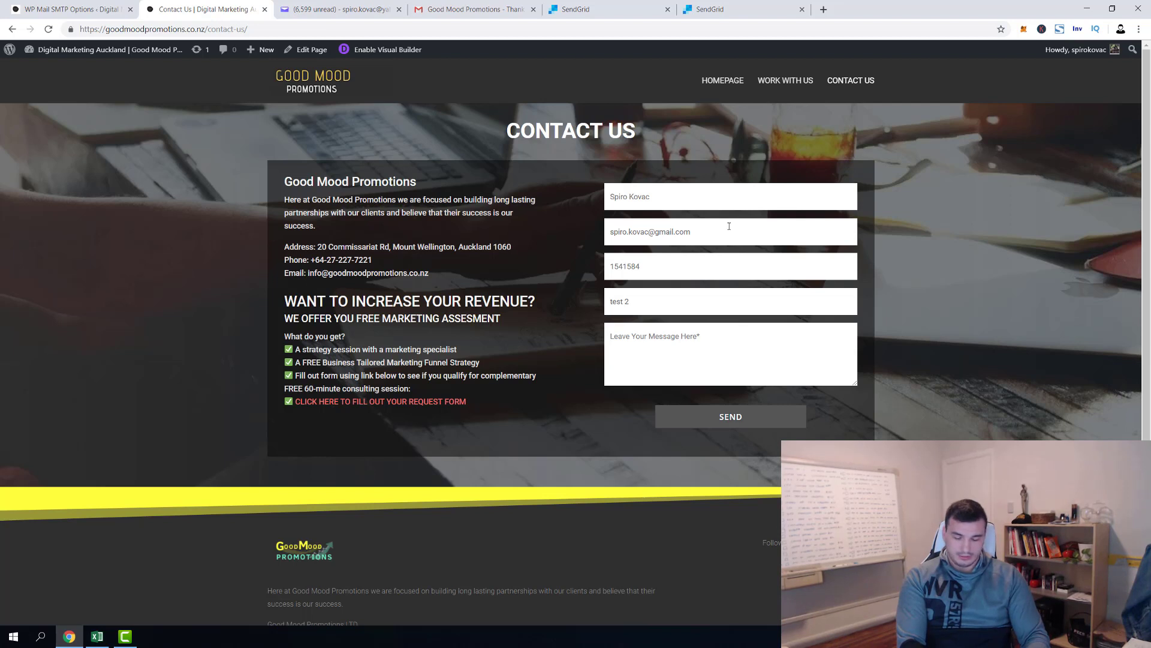
type("Th")
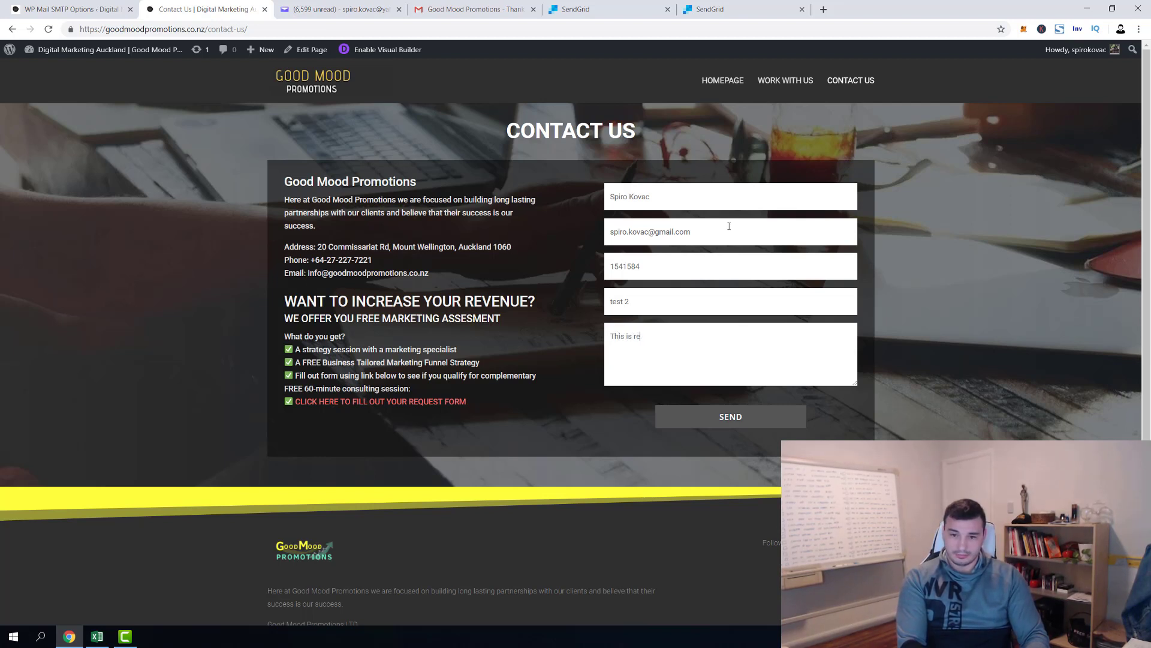
type("is is random test 2")
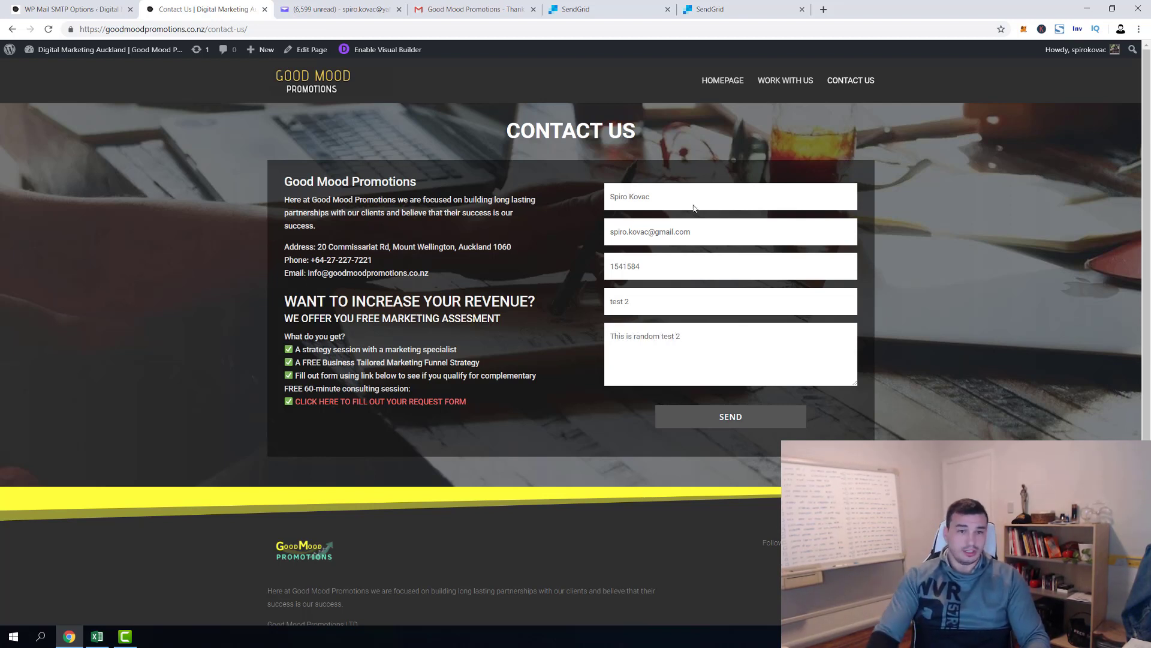
left_click(674, 419)
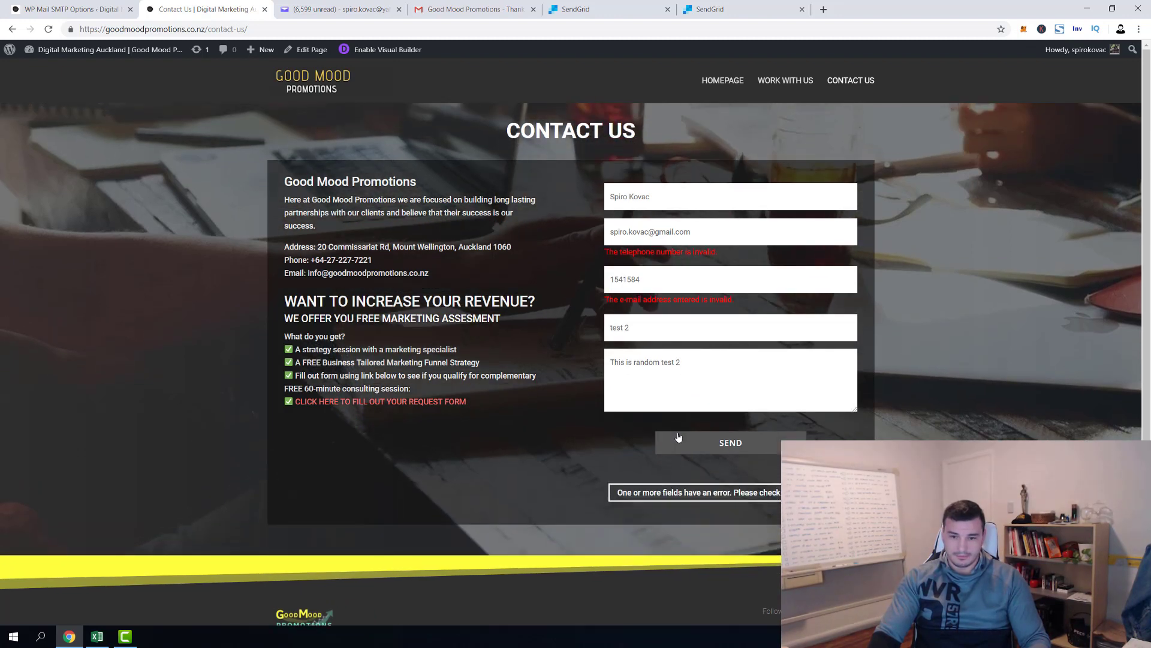
Swap the misplaced phone number and email address into their correct fields and resend the form
key("BackSpace")
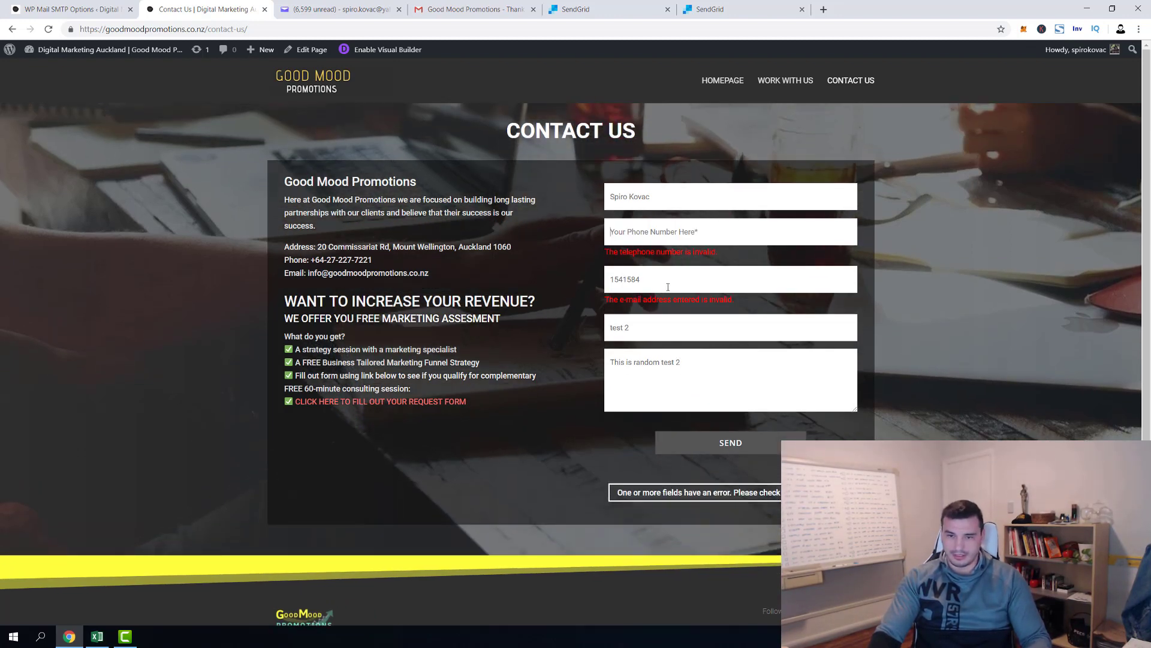
key("ctrl+a")
key("ctrl+c")
key("ctrl+z")
key("shift+Tab")
key("ctrl+v")
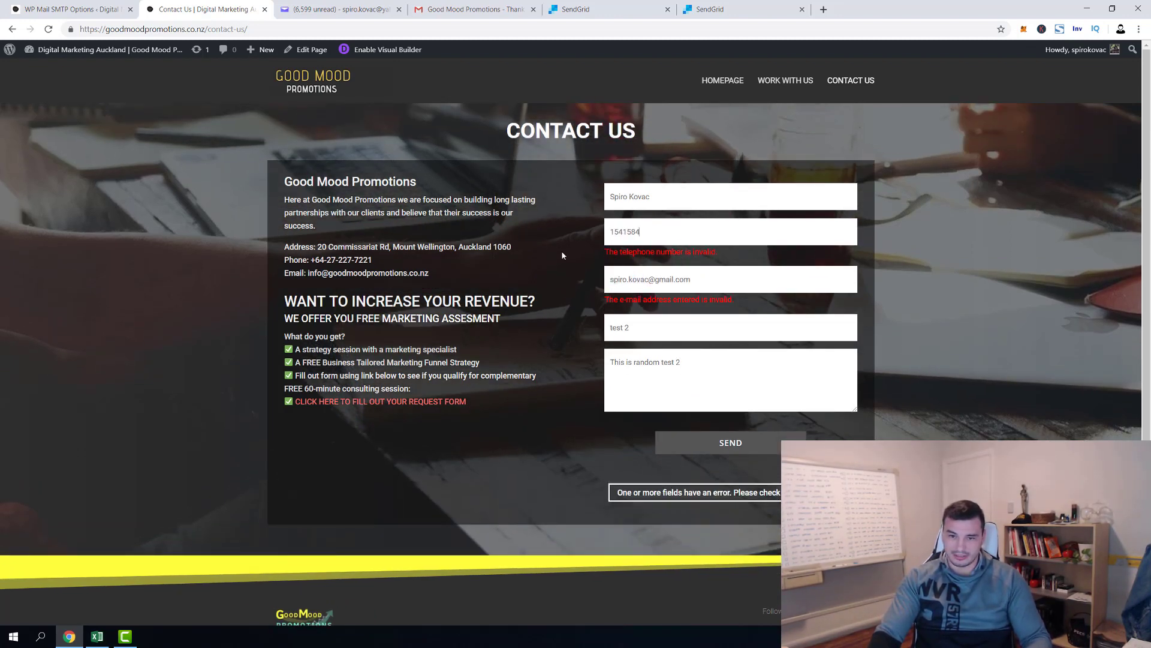
left_click(713, 445)
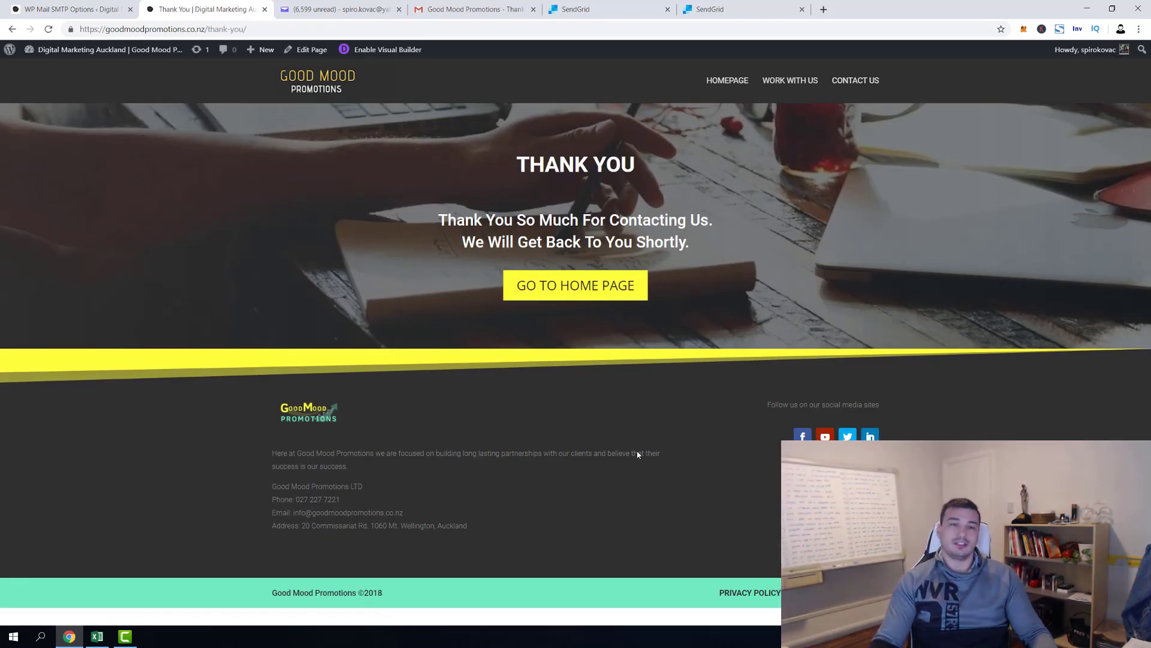
Open the new Good Mood Promotions Contact Request email containing 'This is random test 2' in Yahoo
left_click(335, 9)
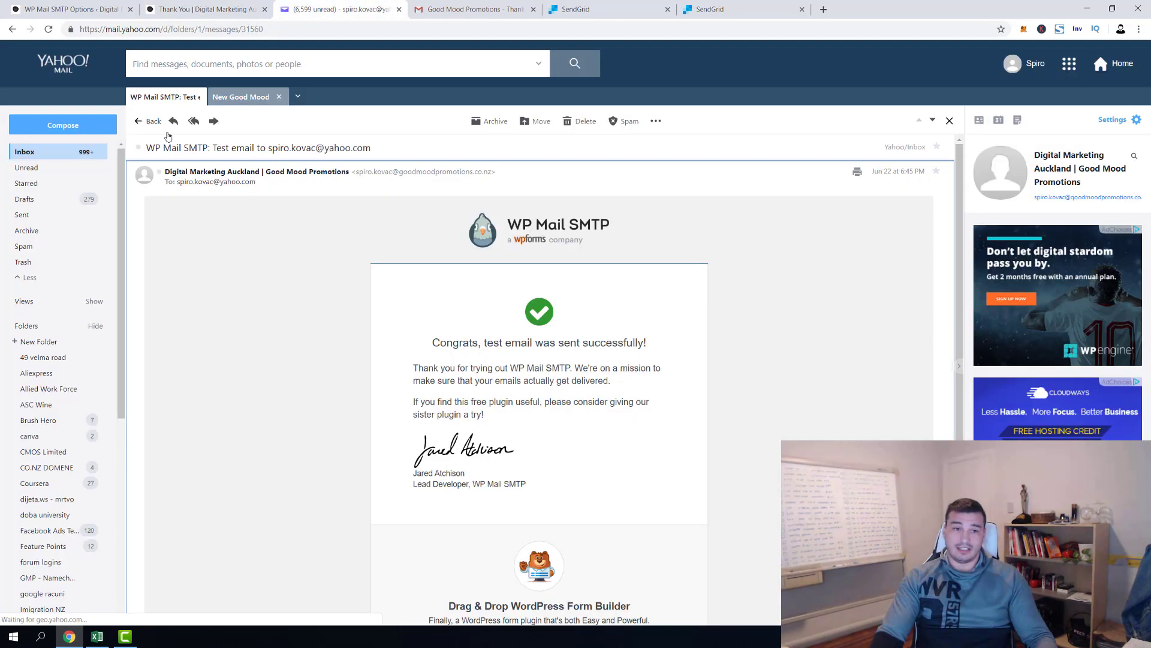
left_click(151, 120)
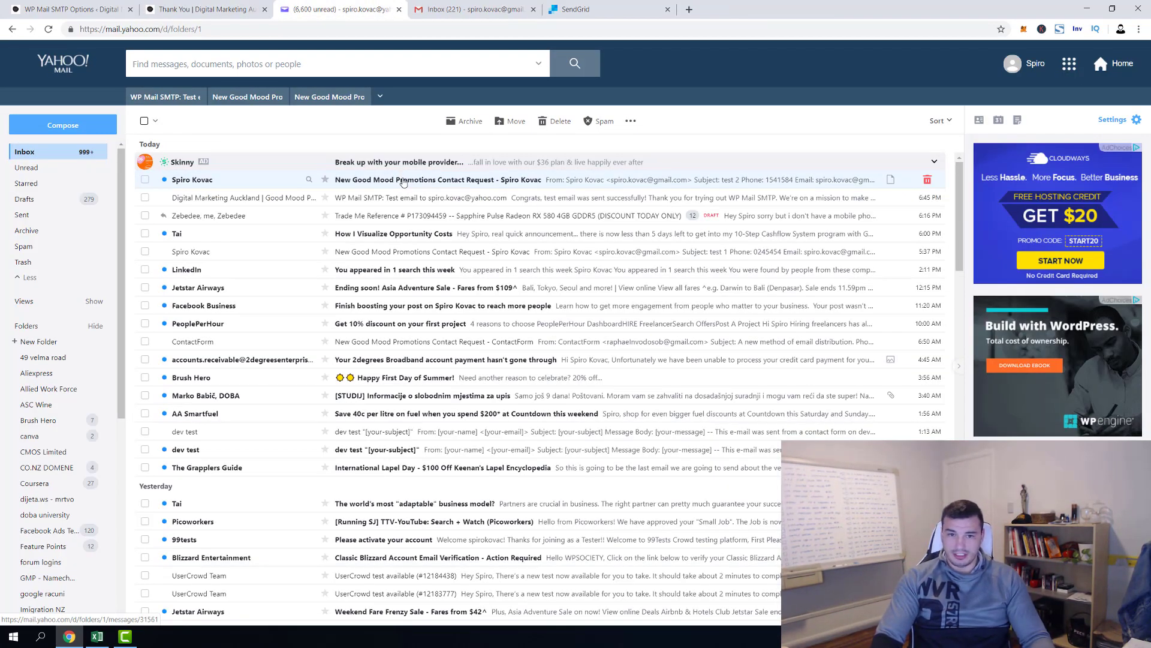
left_click(404, 181)
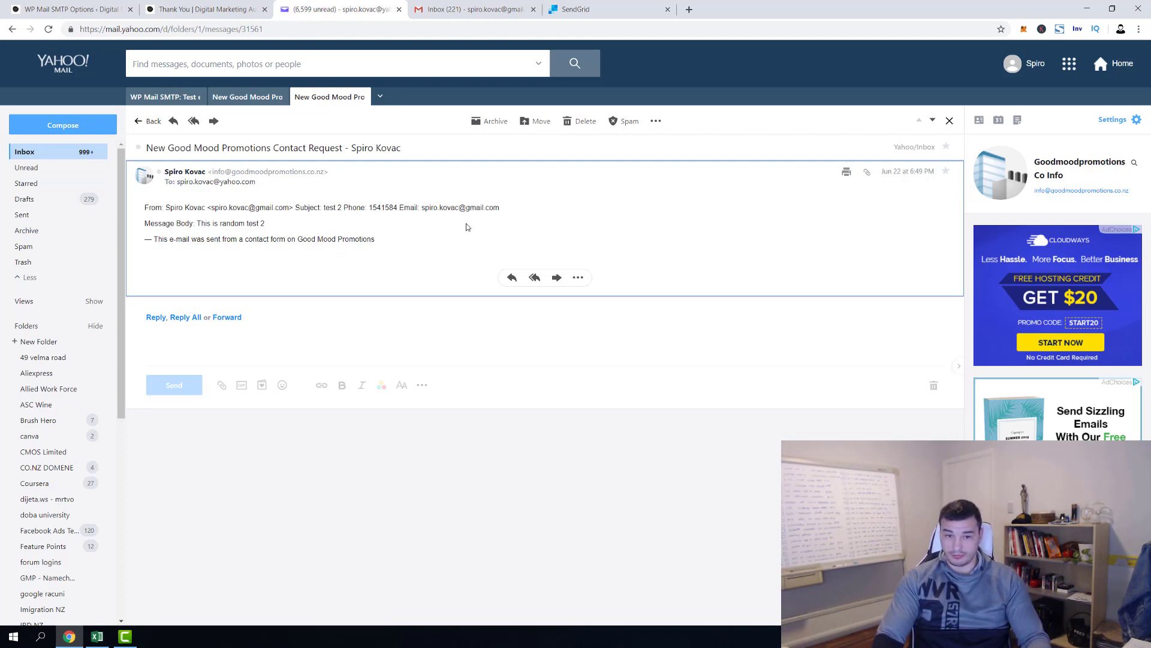
Open the Gmail 'Thank You for your application' email sent via SendGrid, then return to the site's Thank You page
left_click(471, 9)
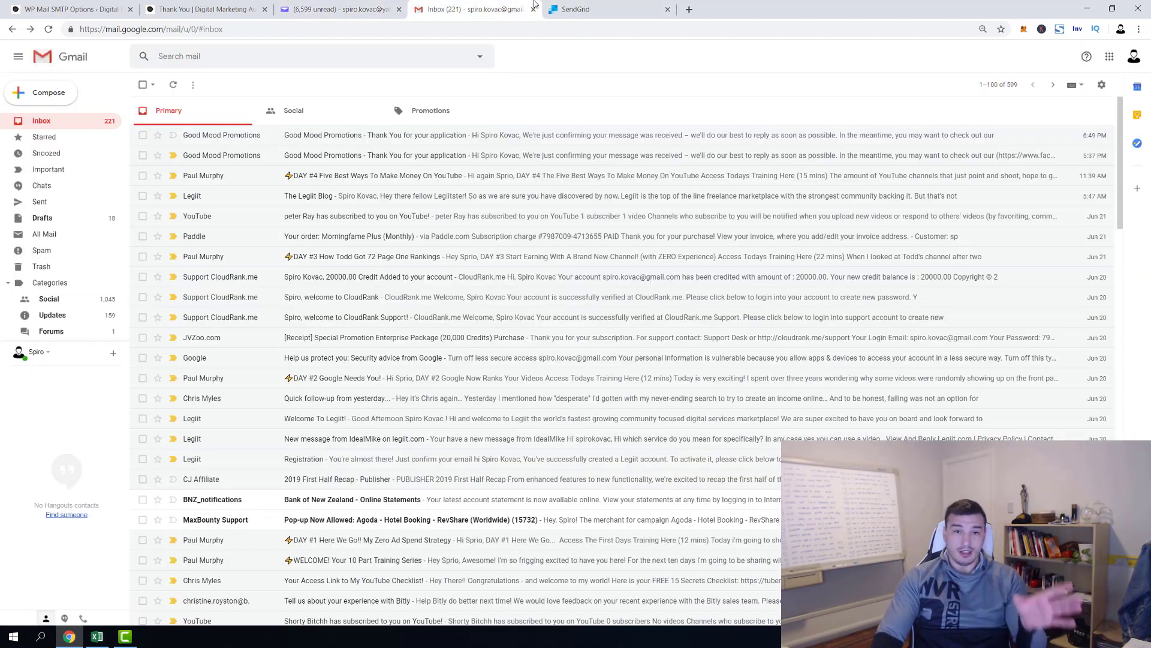
left_click_drag(359, 154, 361, 144)
left_click(360, 136)
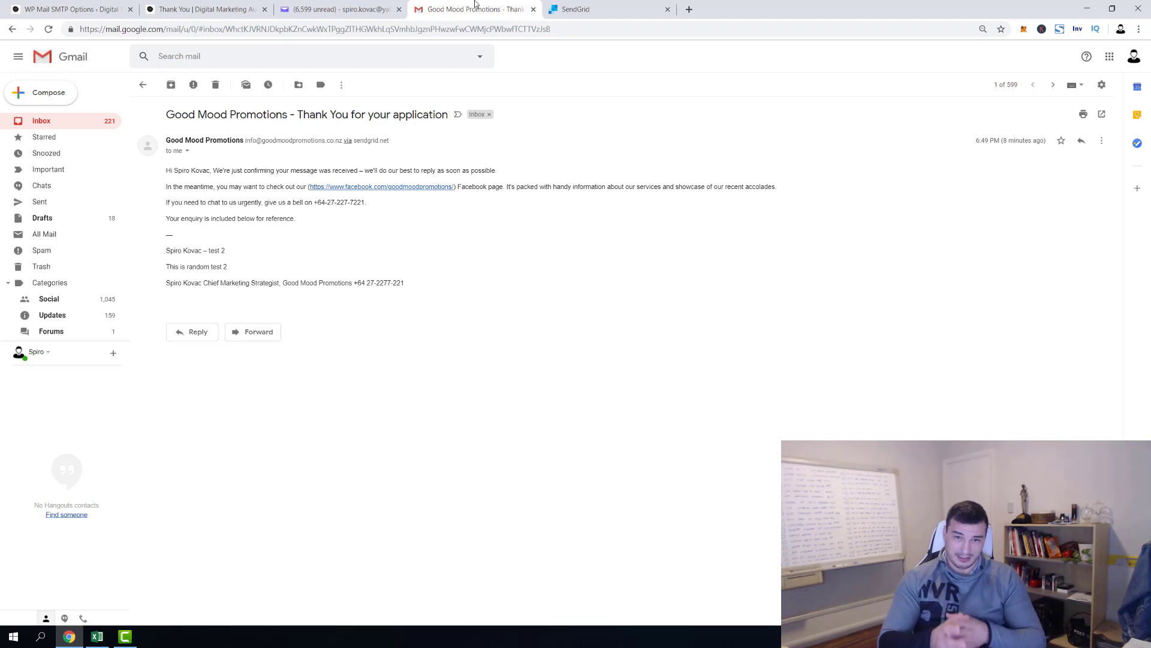
left_click(219, 7)
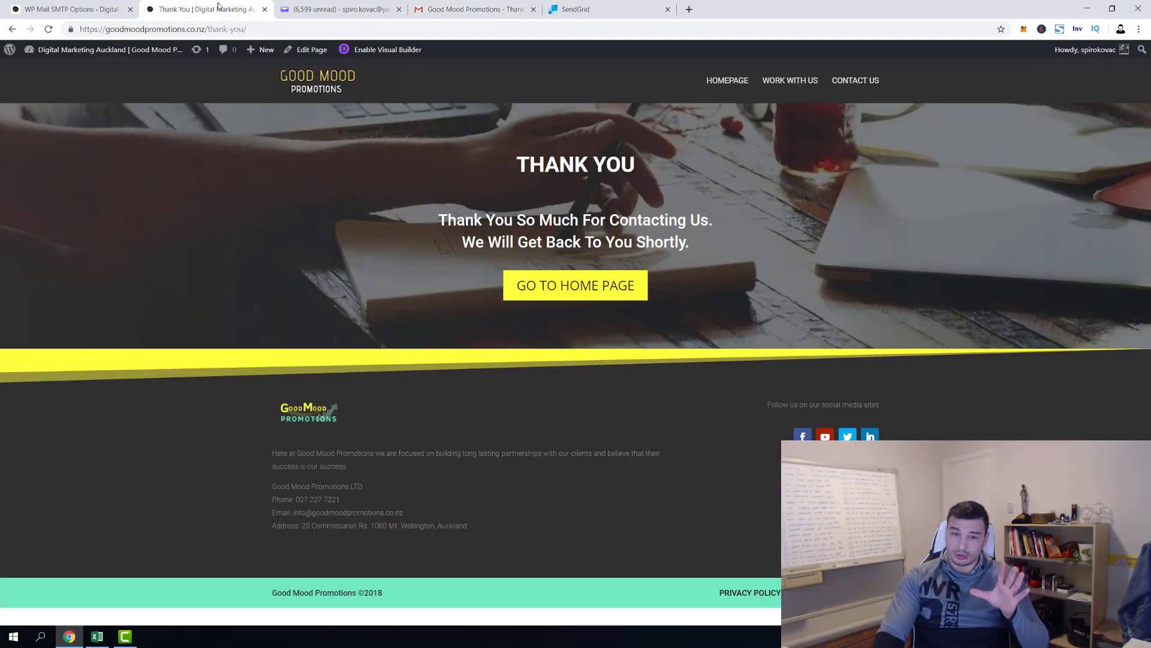
Move back and forth between the site's Contact Us and Work With Us pages via the header
left_click(856, 81)
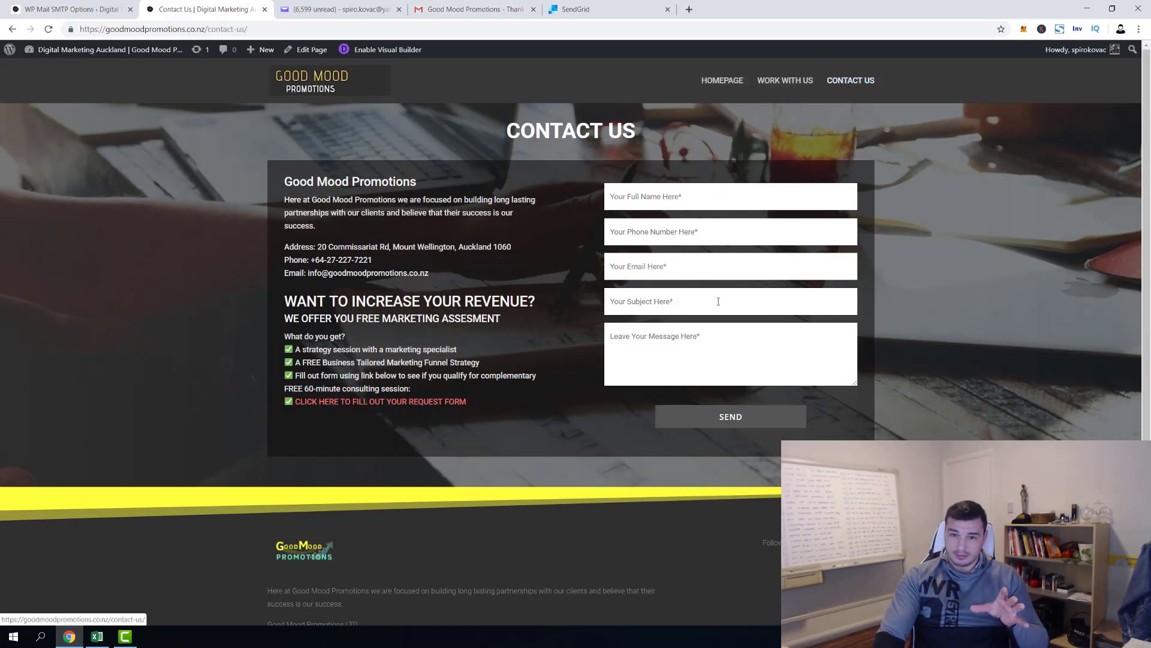
left_click(790, 89)
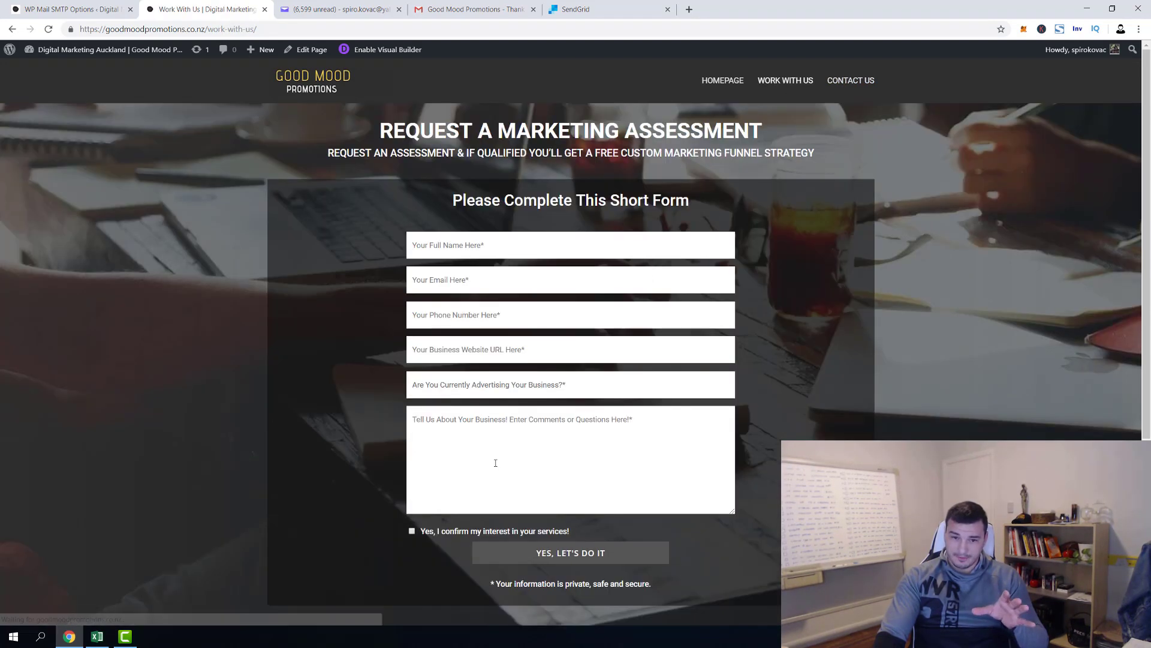
left_click(851, 80)
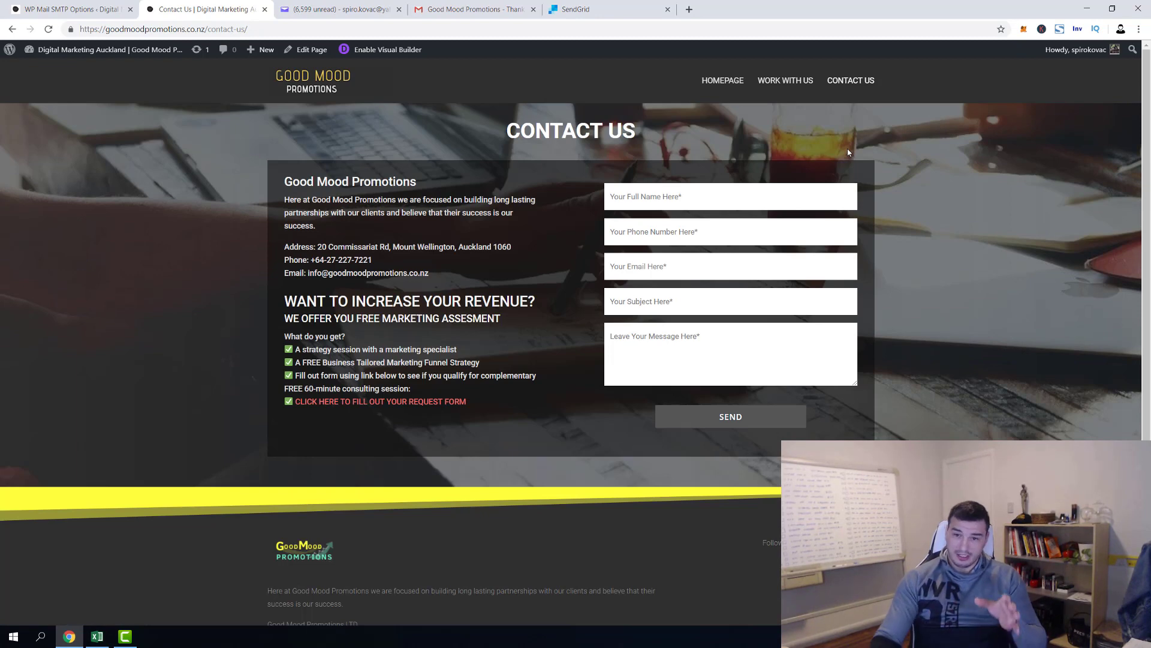
left_click(786, 82)
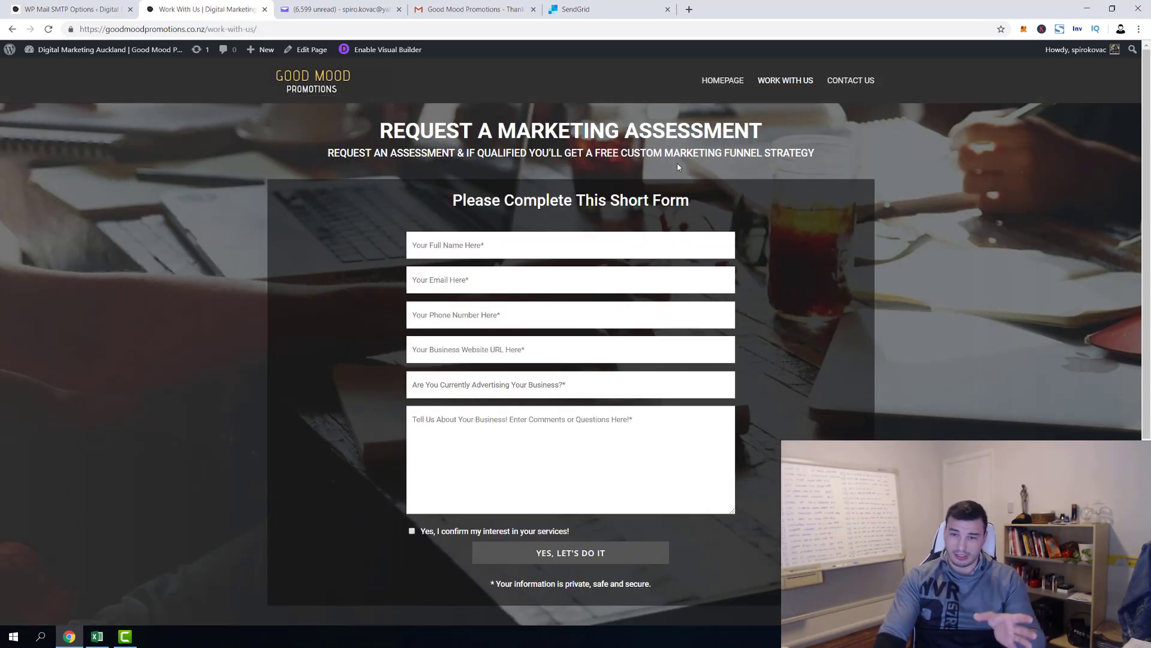
left_click(848, 82)
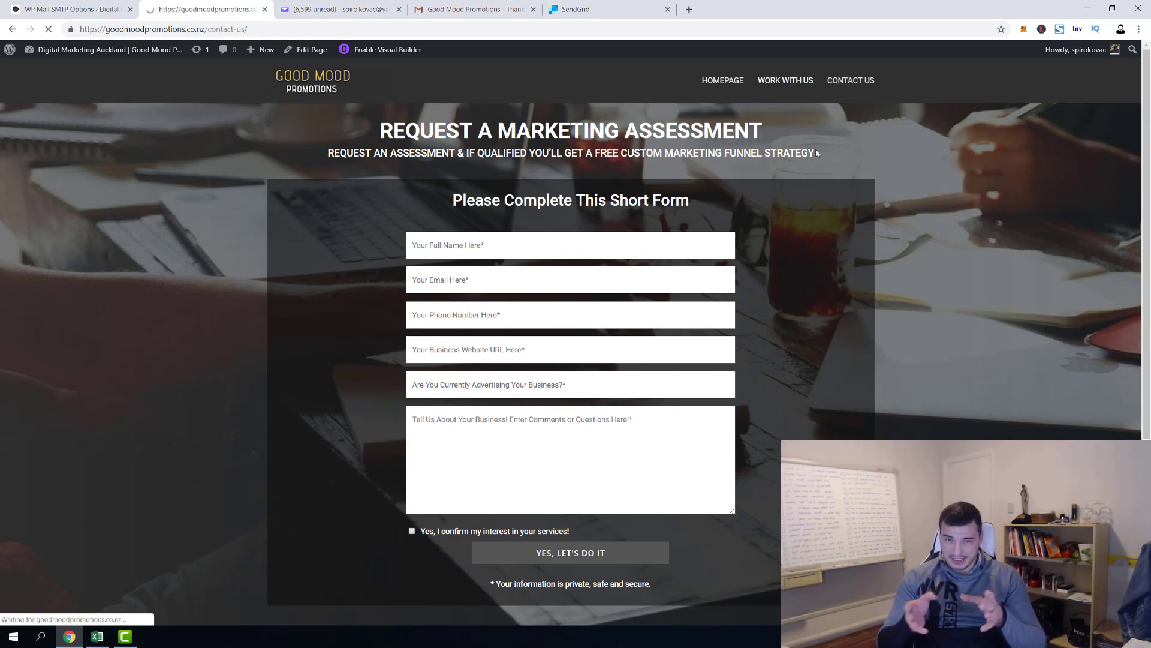